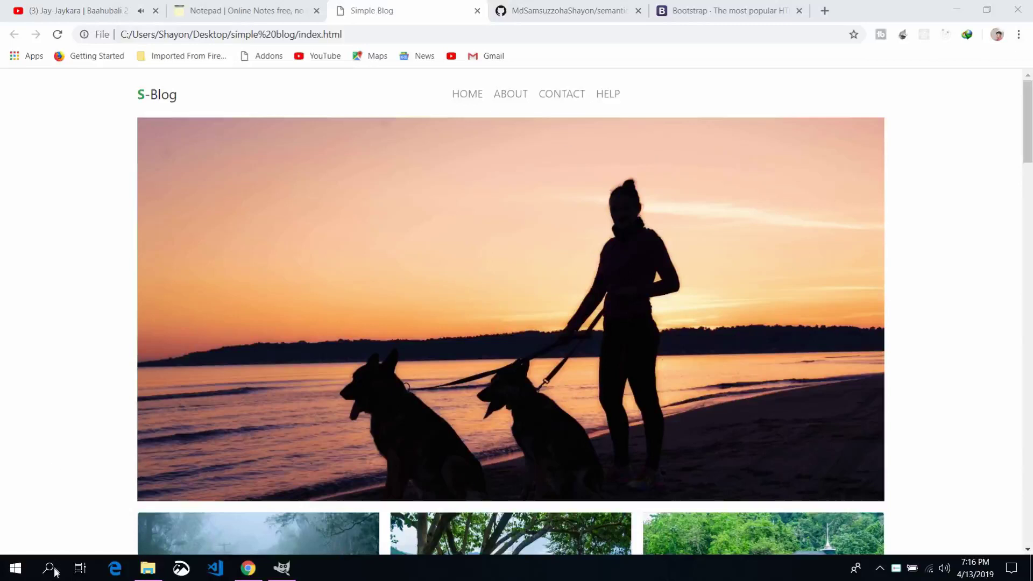
- Launch Snipping Tool and take a rectangular snip of the blog header and sunset hero
text(spin)
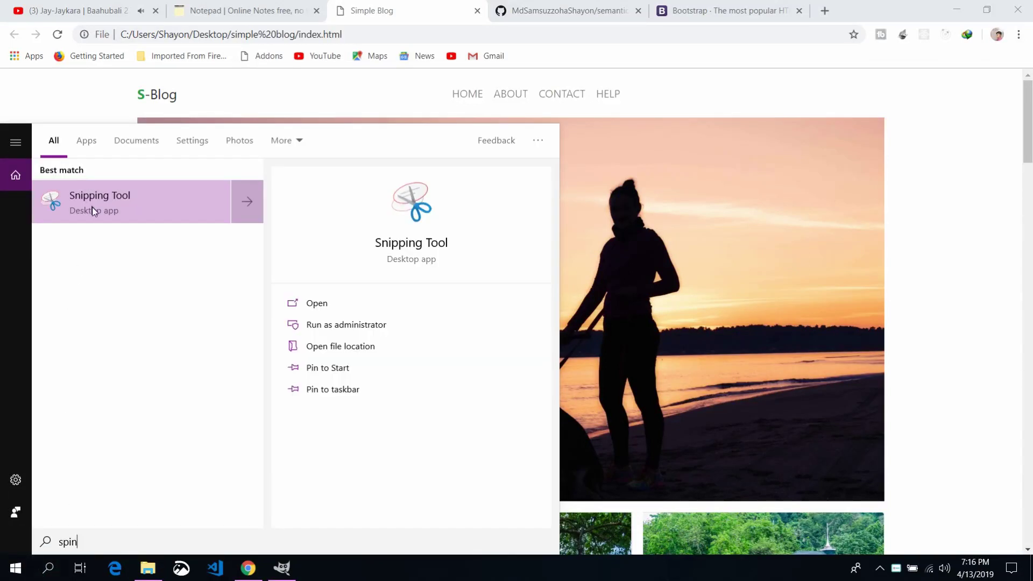
key(Return)
click(512, 161)
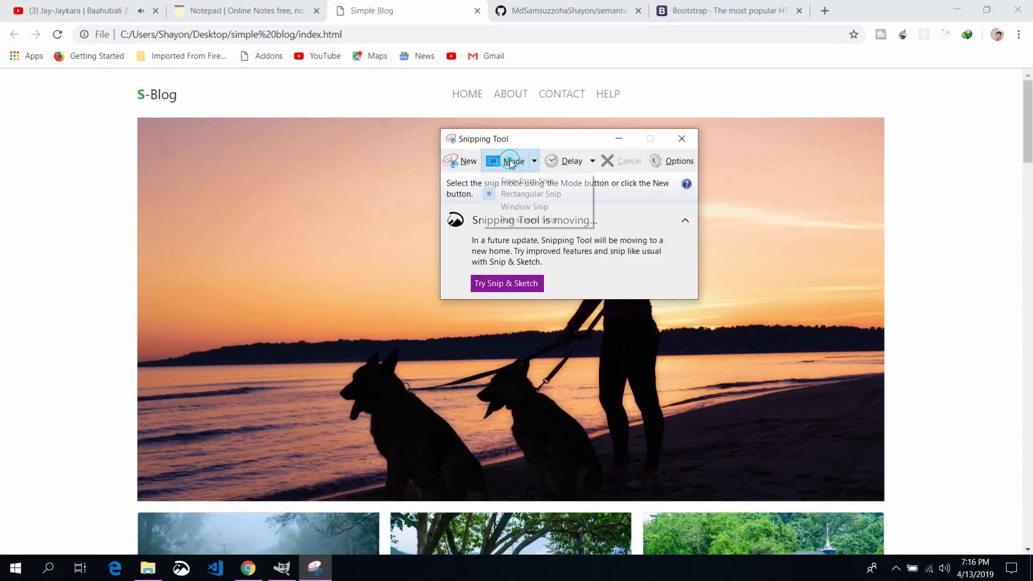
click(458, 160)
drag(4, 71, 1015, 502)
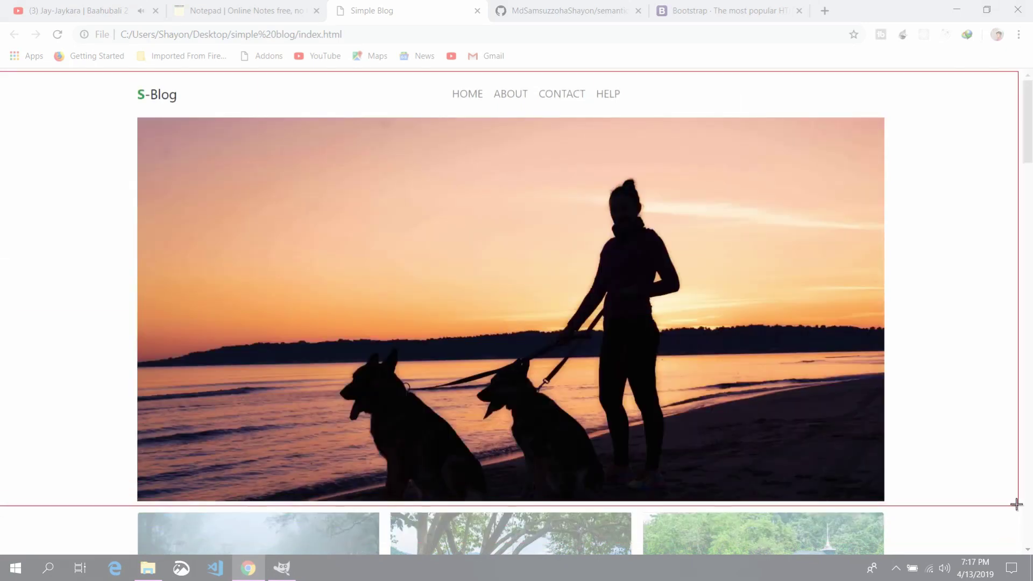
key(ctrl+s)
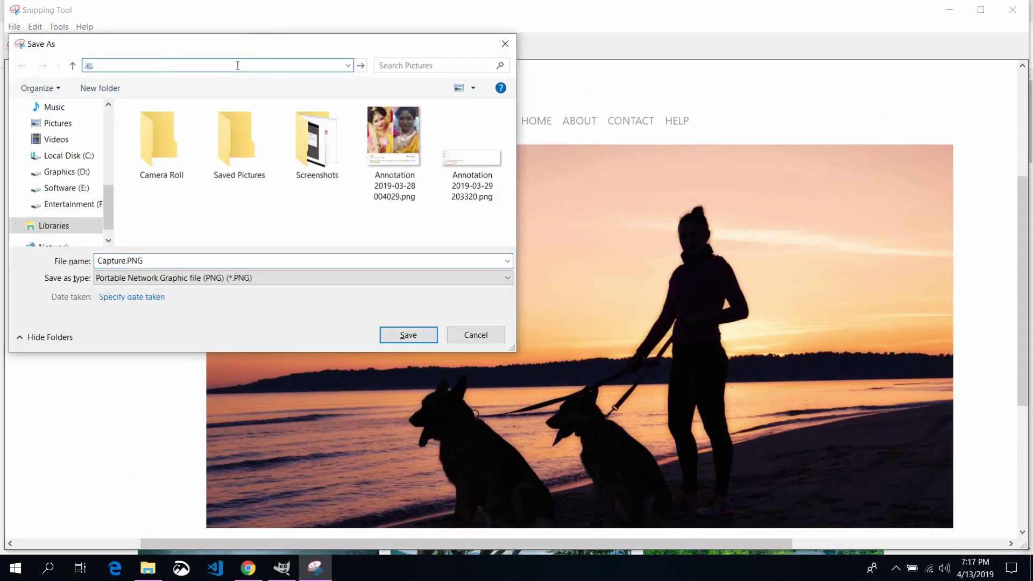
- Save the header snip into E:\youtube framework\simple_blog\img\sc
scroll(108, 208, down, 1)
click(63, 171)
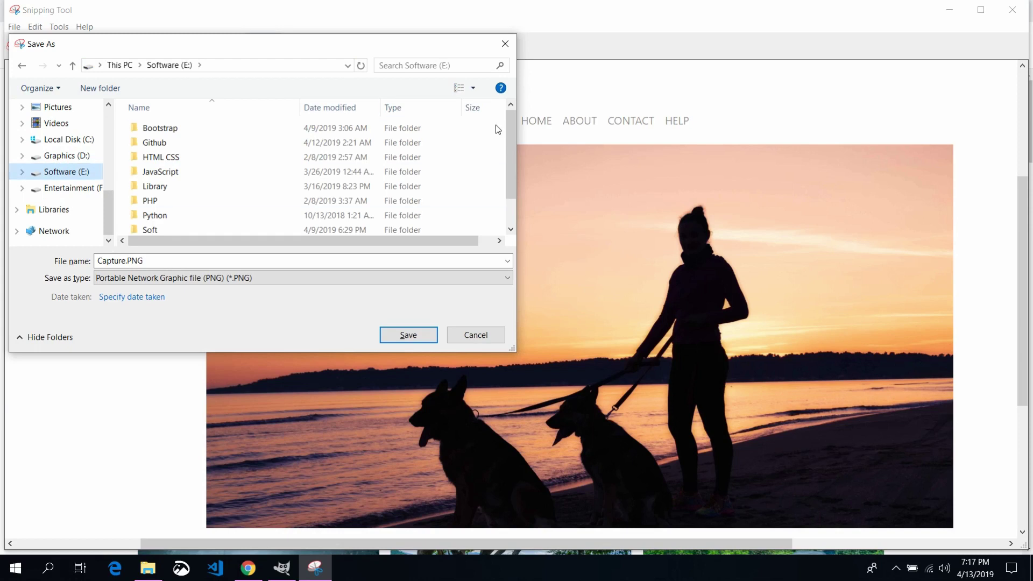
double_click(191, 213)
double_click(156, 140)
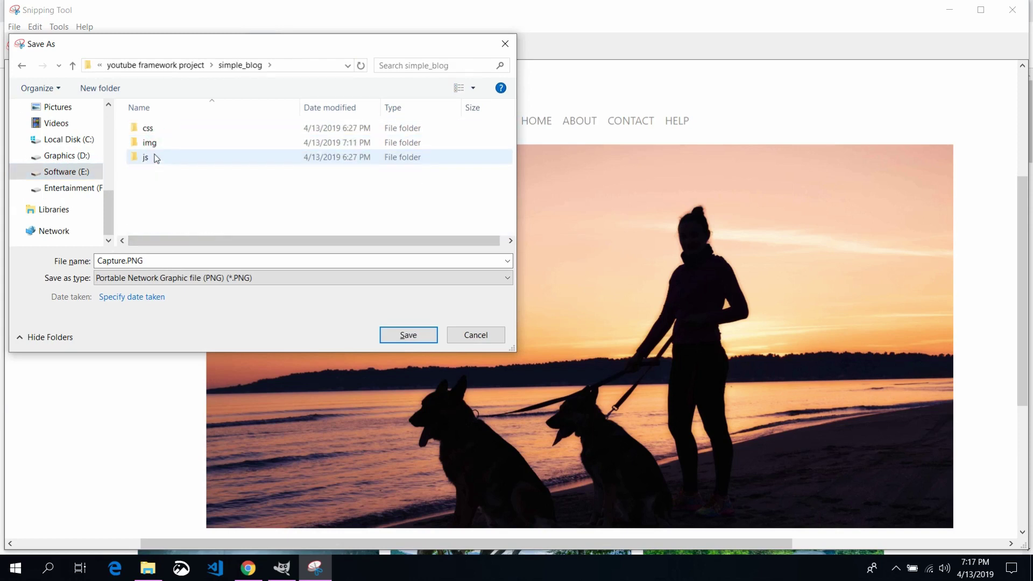
double_click(156, 125)
click(400, 339)
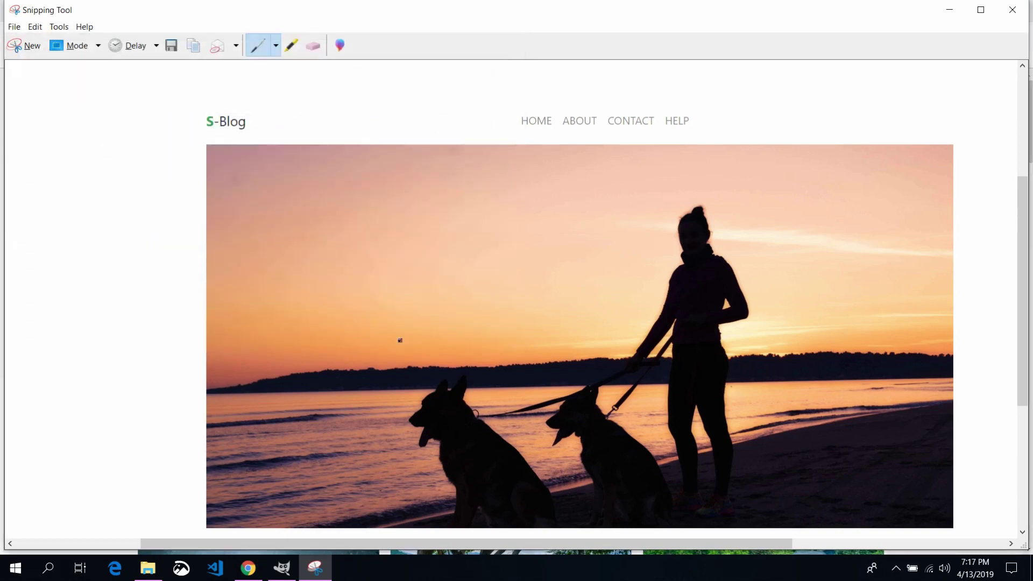
- Snip the cards and newsletter section and save it into the same sc folder
click(24, 45)
key(Escape)
scroll(348, 510, down, 4)
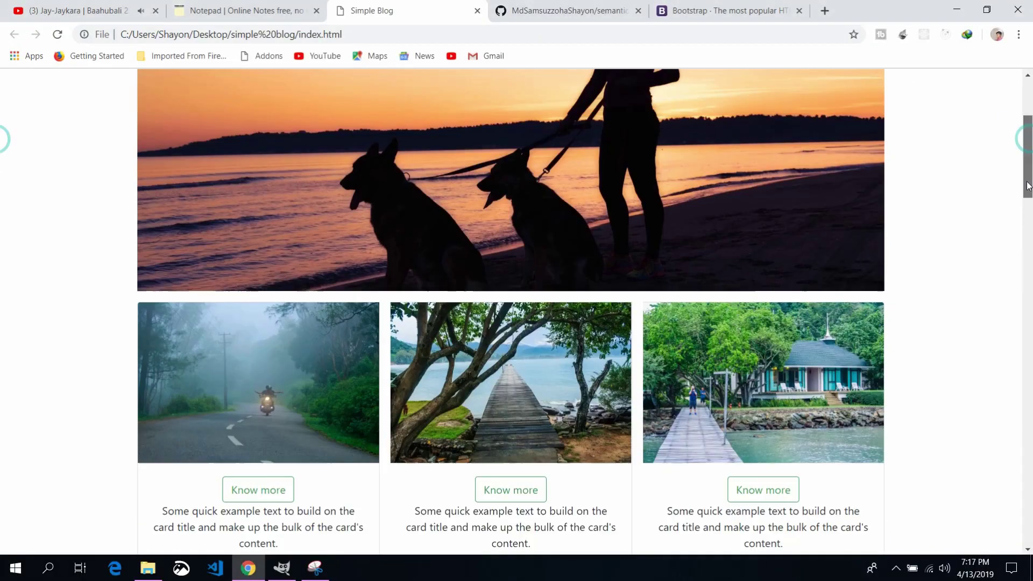
scroll(348, 510, down, 4)
key(ctrl+n)
mouse_move(8, 83)
mouse_down()
mouse_move(761, 537)
mouse_move(1025, 573)
mouse_up()
key(ctrl+s)
click(121, 261)
click(414, 338)
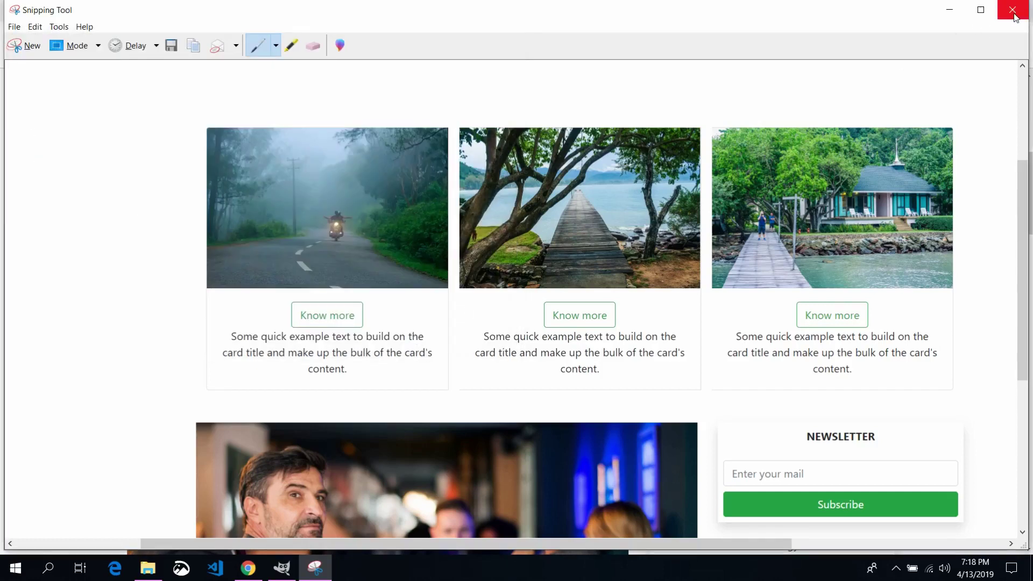
- Close Snipping Tool and return to GIMP's File menu
click(1013, 10)
click(282, 567)
click(8, 24)
- Create a new 1366×3072 image
click(19, 40)
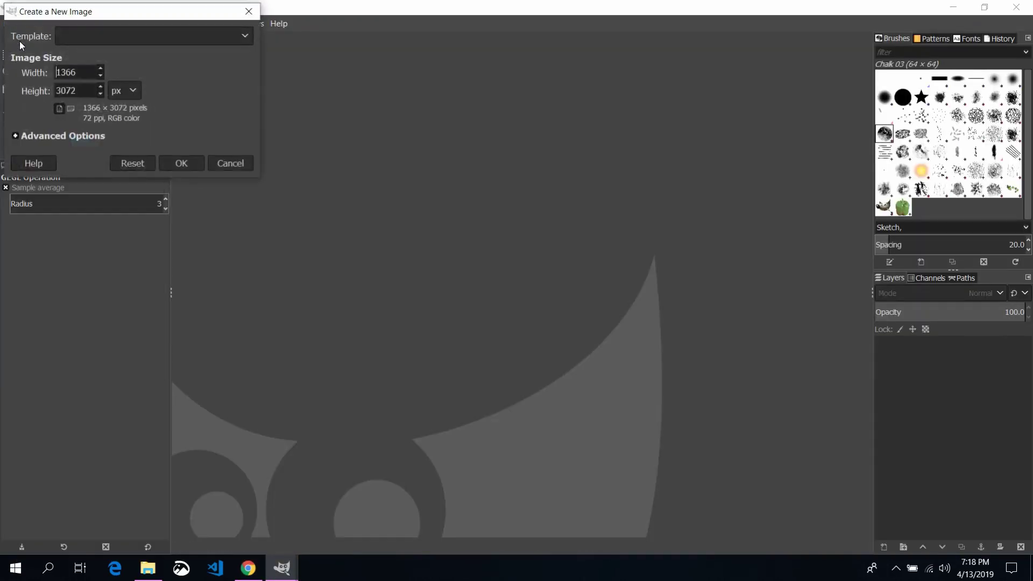
key(ctrl+a)
click(181, 163)
- Open the first Annotation screenshot from the sc folder as a layer
click(8, 24)
click(32, 88)
click(51, 185)
double_click(128, 196)
double_click(116, 76)
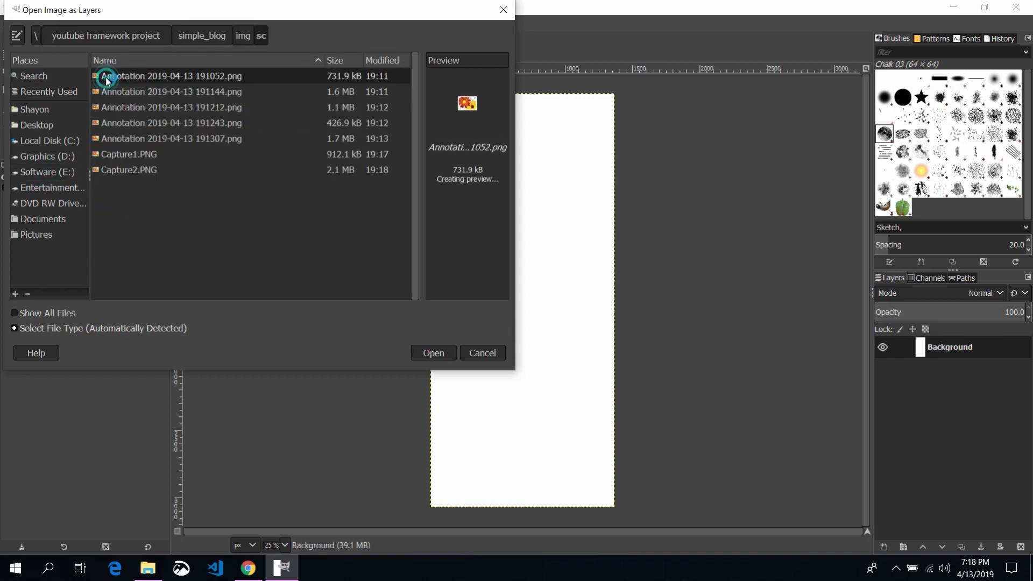
click(431, 351)
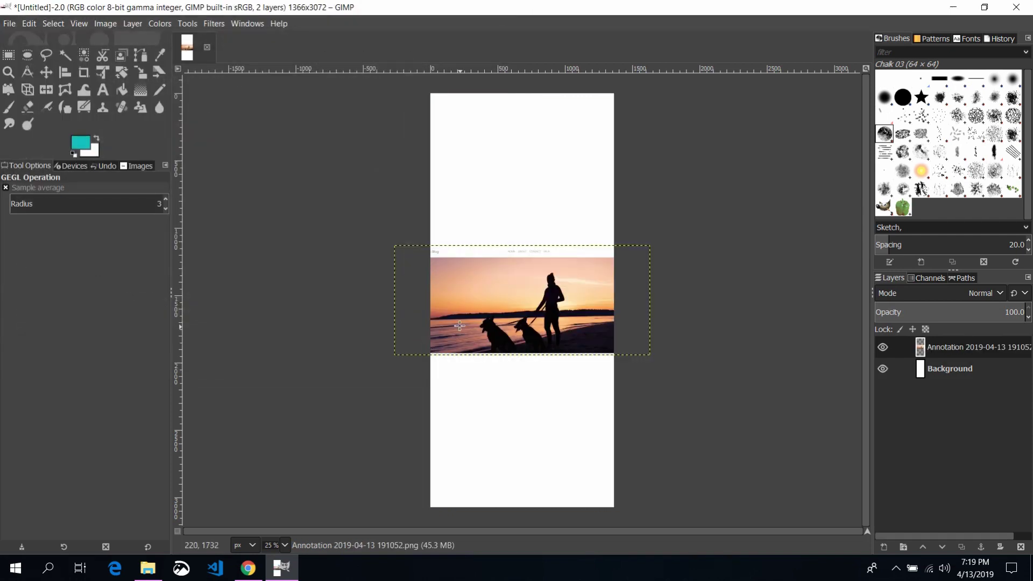
- Move the header screenshot to the canvas top and scale it to the canvas width
key(m)
drag(502, 317, 537, 164)
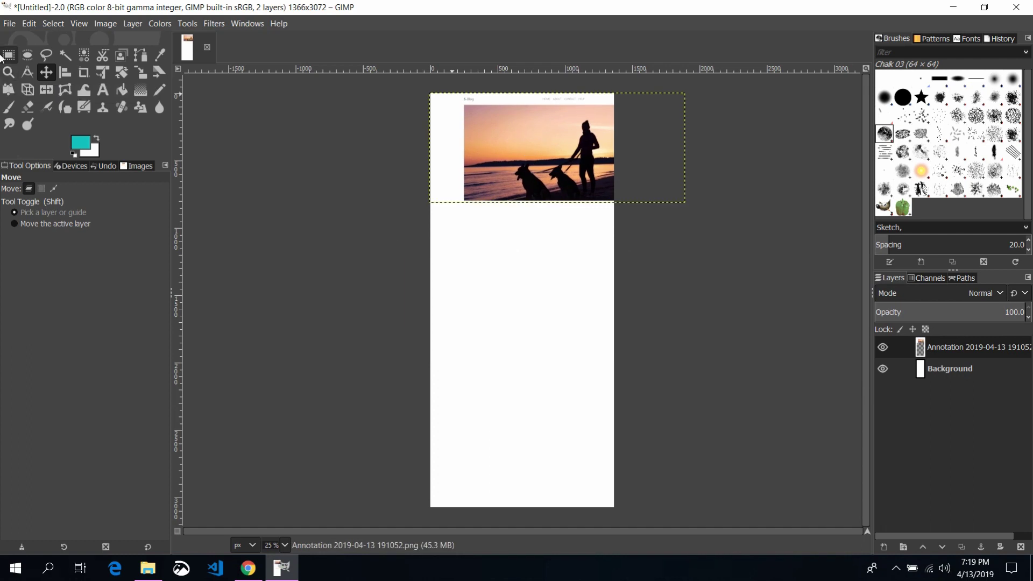
click(134, 75)
drag(684, 201, 622, 184)
click(829, 161)
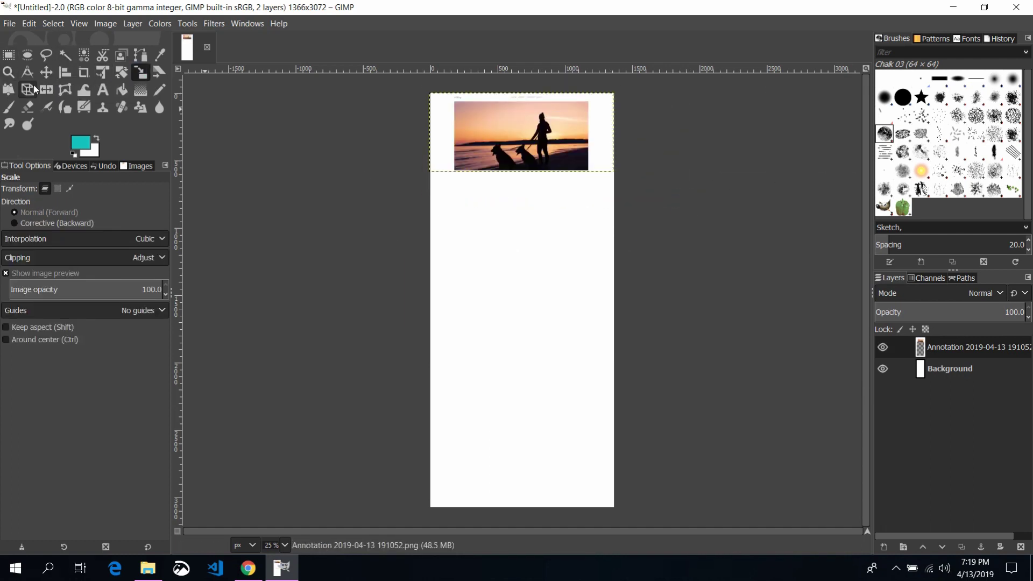
click(8, 72)
drag(646, 246, 625, 283)
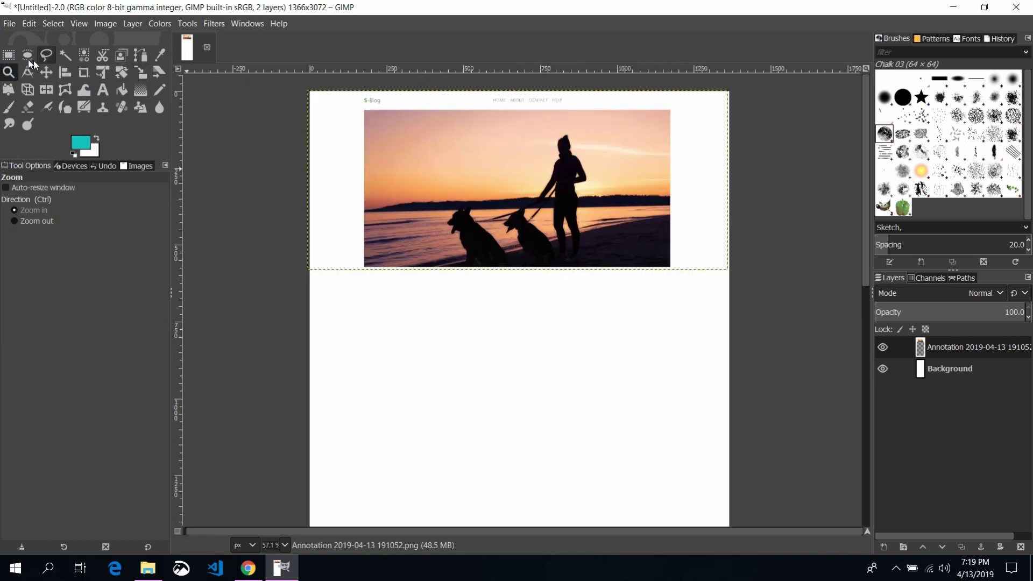
- Pick the second Annotation screenshot in Open as Layers
click(9, 23)
click(32, 83)
click(146, 88)
- Load the card-row screenshot and scale it to canvas width just below the header
click(433, 349)
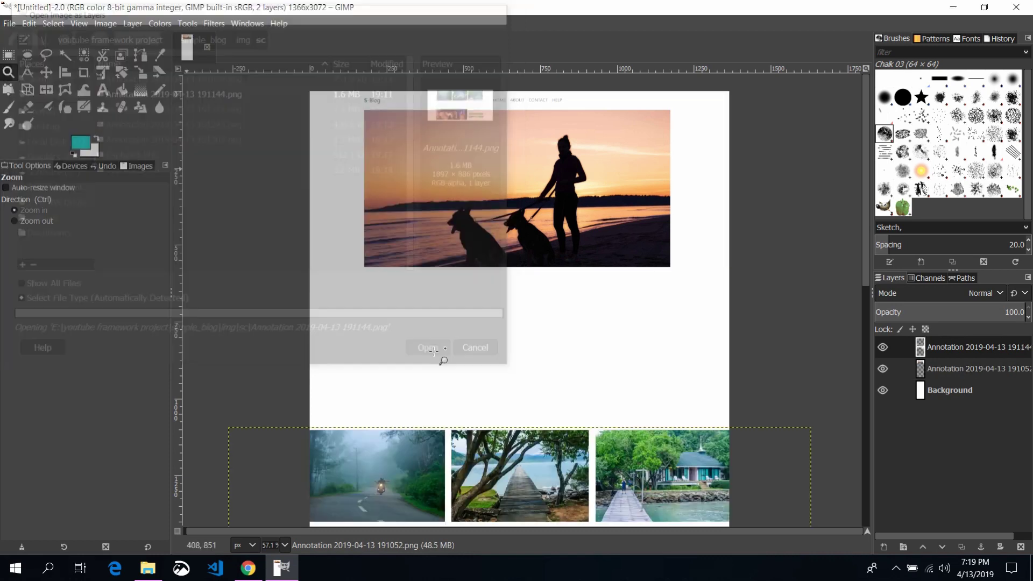
click(45, 71)
drag(377, 474, 378, 315)
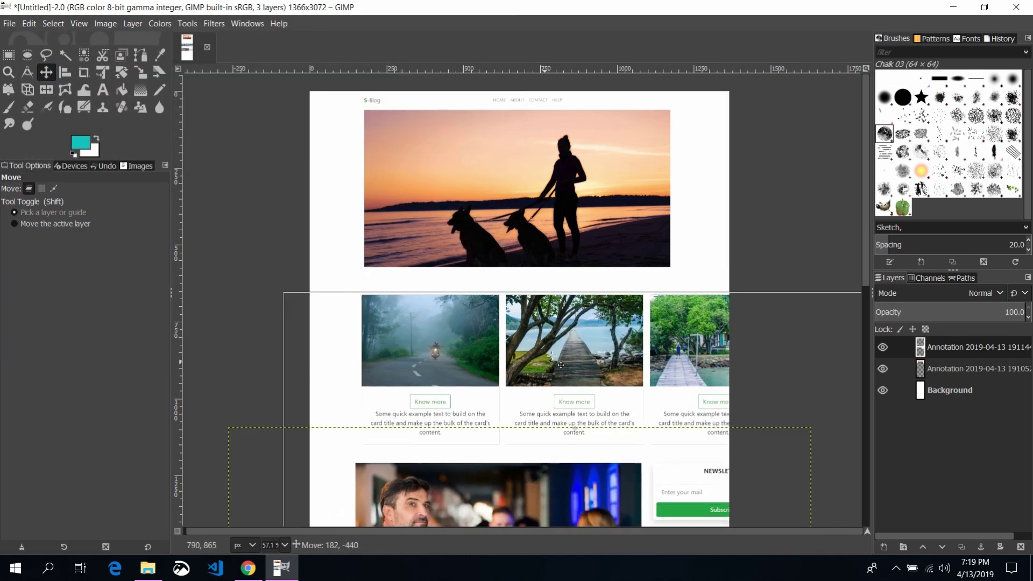
click(140, 72)
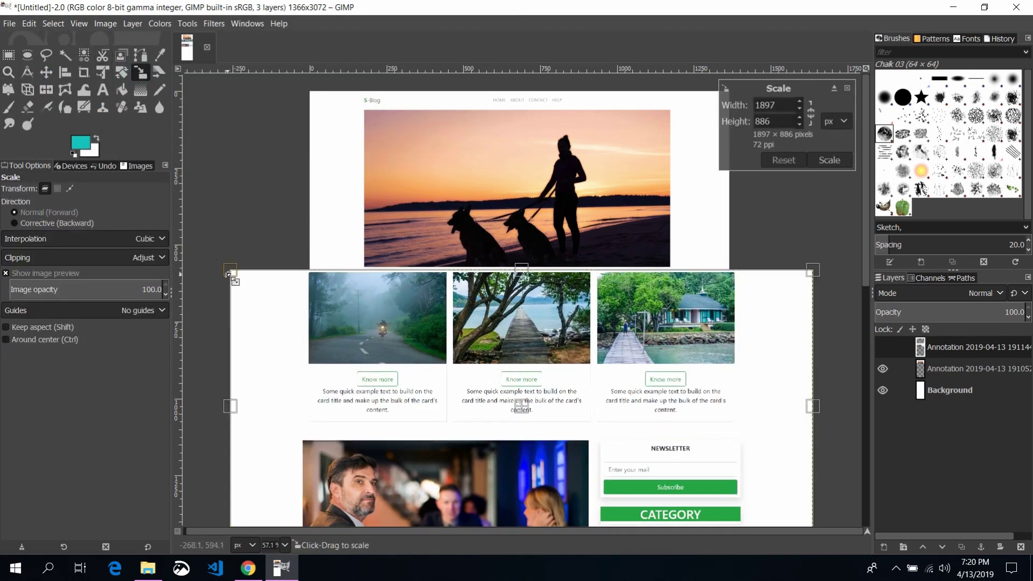
drag(232, 271, 371, 336)
drag(591, 439, 532, 381)
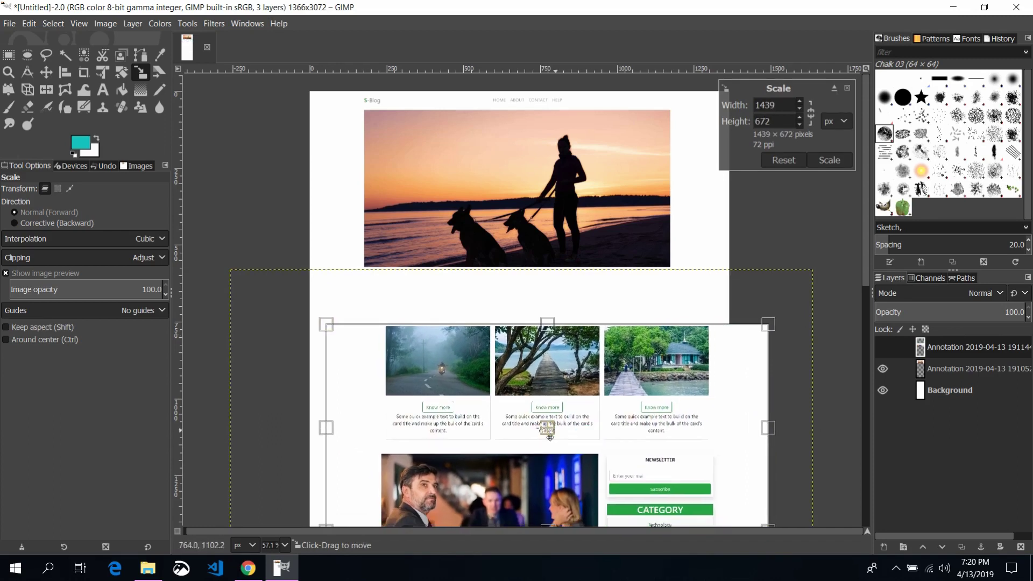
drag(762, 499, 736, 490)
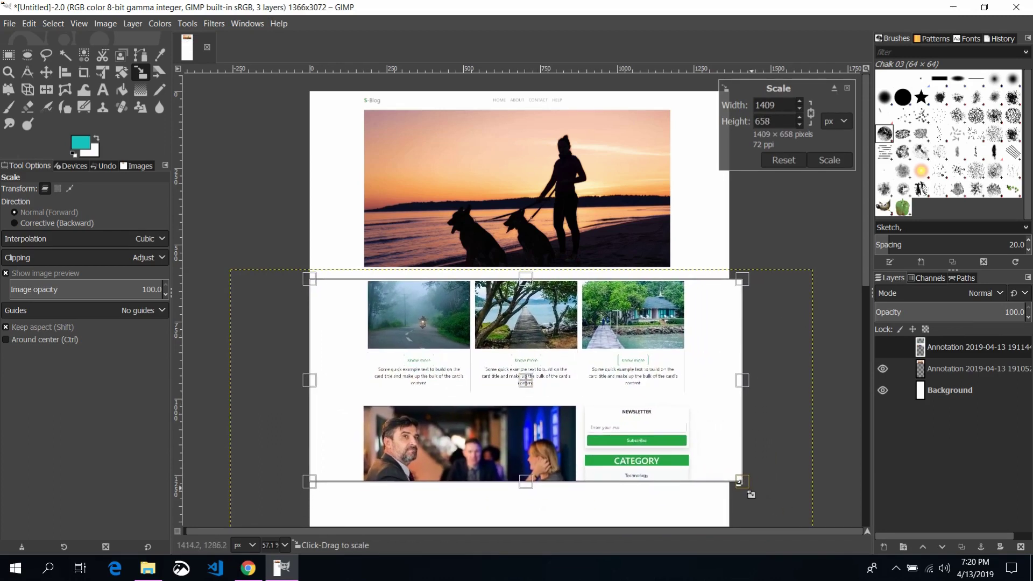
click(830, 160)
scroll(865, 302, down, 5)
click(10, 24)
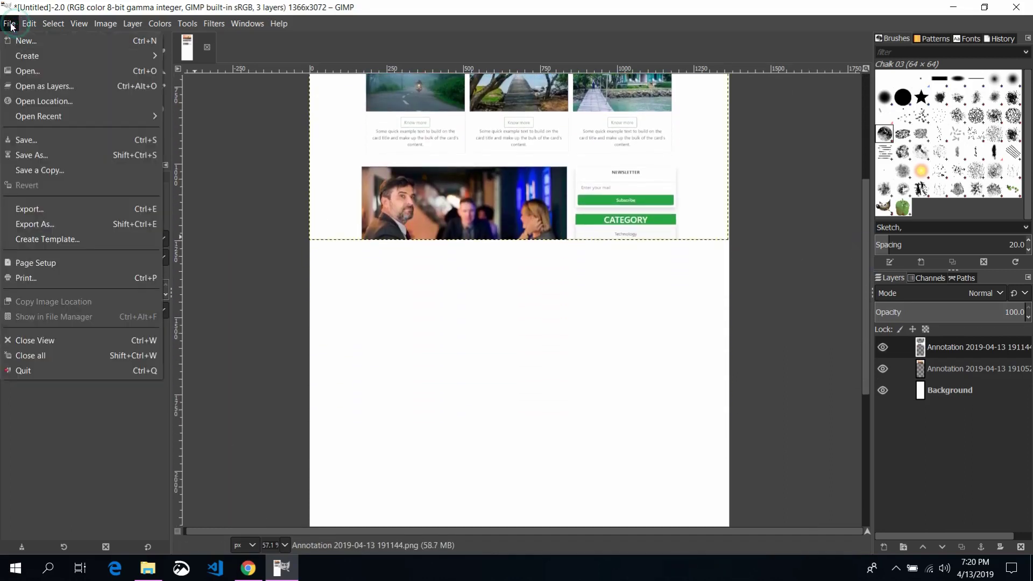
click(44, 85)
click(167, 107)
click(438, 353)
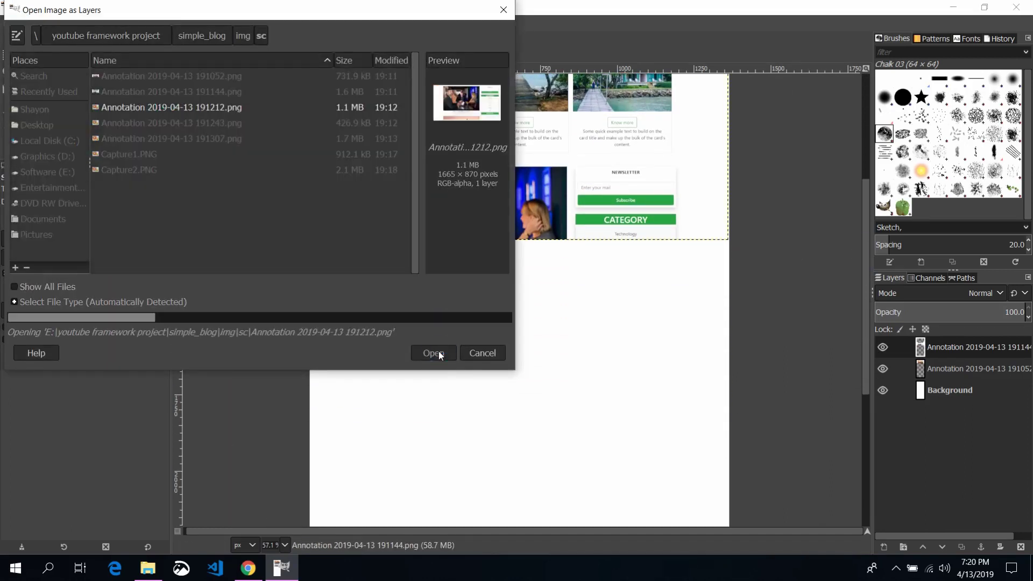
- Scale the post-and-sidebar screenshot proportionally and place it under the cards, redoing one attempt
click(518, 330)
drag(518, 330, 562, 301)
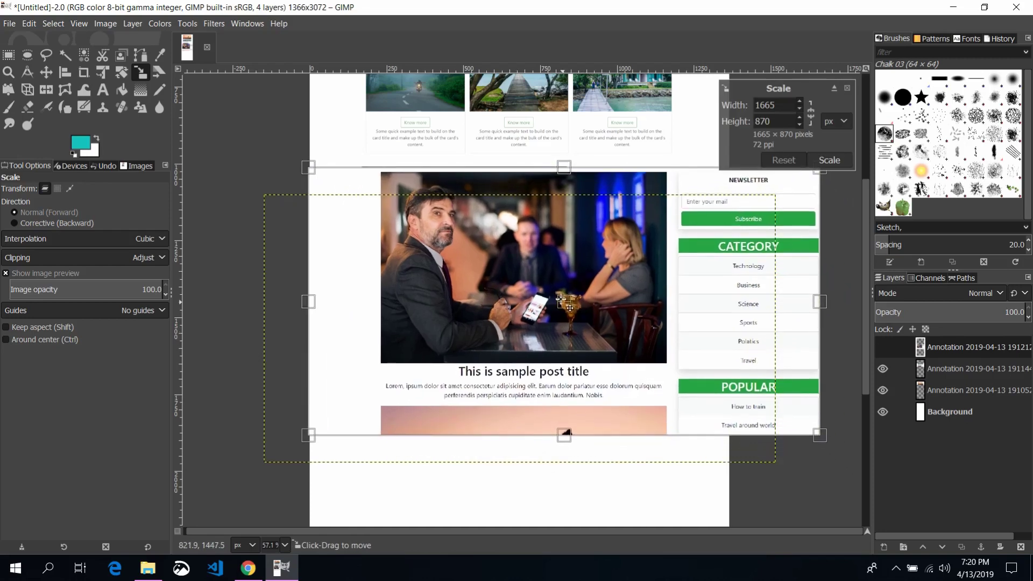
drag(829, 437, 728, 415)
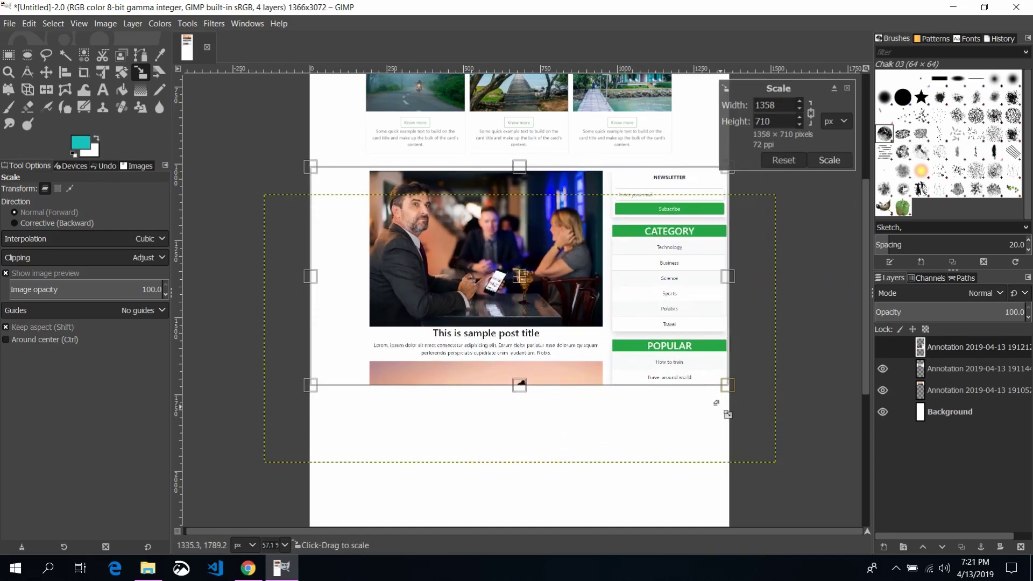
click(819, 160)
key(ctrl+z)
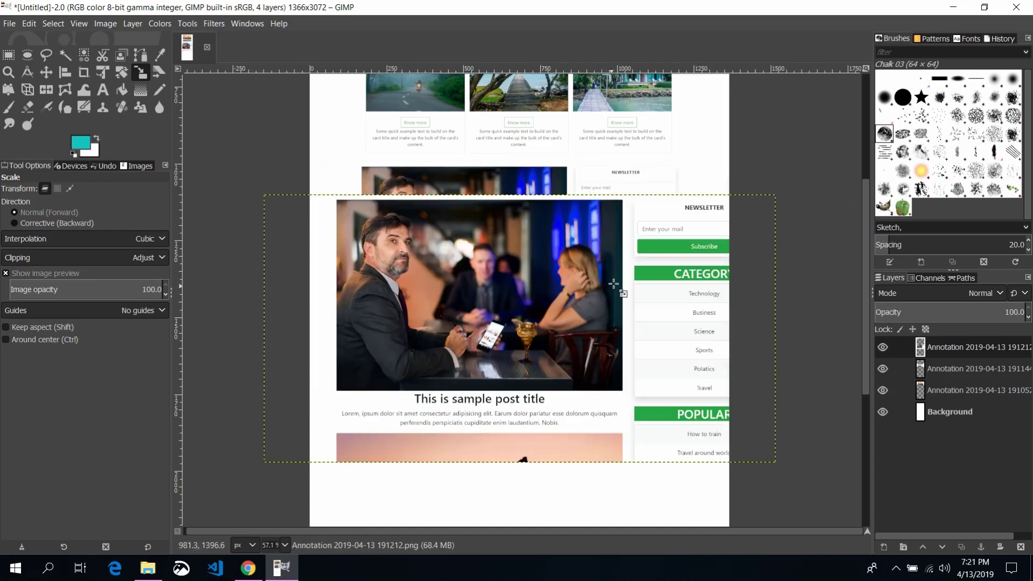
click(519, 328)
mouse_move(520, 329)
mouse_down()
mouse_move(569, 301)
mouse_move(576, 308)
mouse_up()
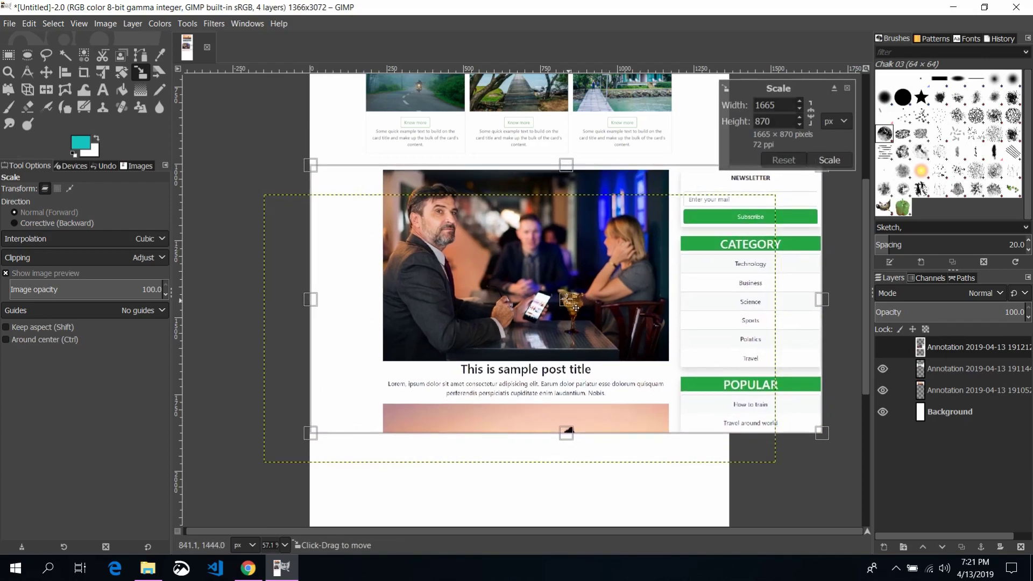
drag(819, 430, 648, 403)
click(830, 160)
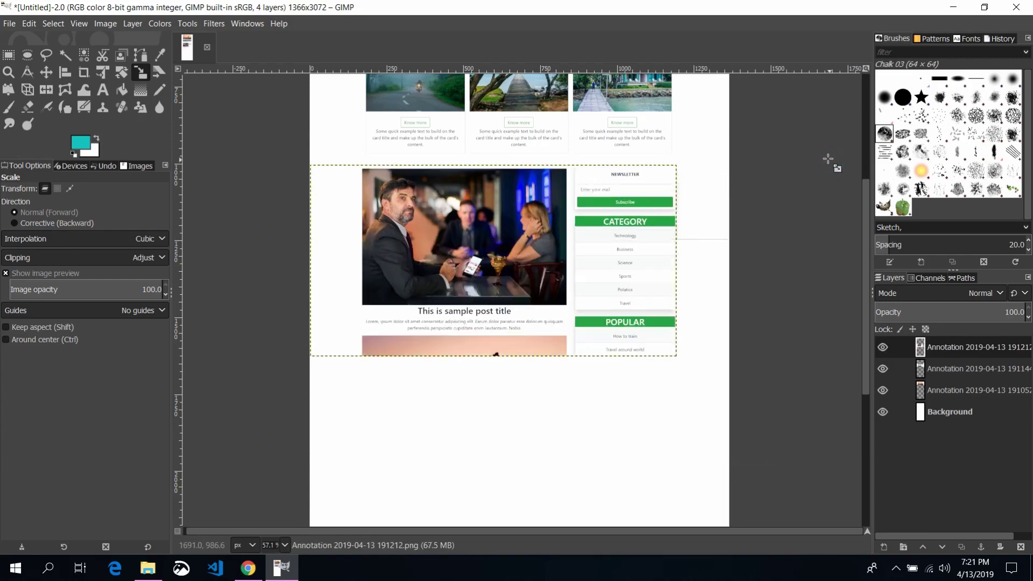
click(9, 23)
- Import the sunset post screenshot as a layer
click(35, 83)
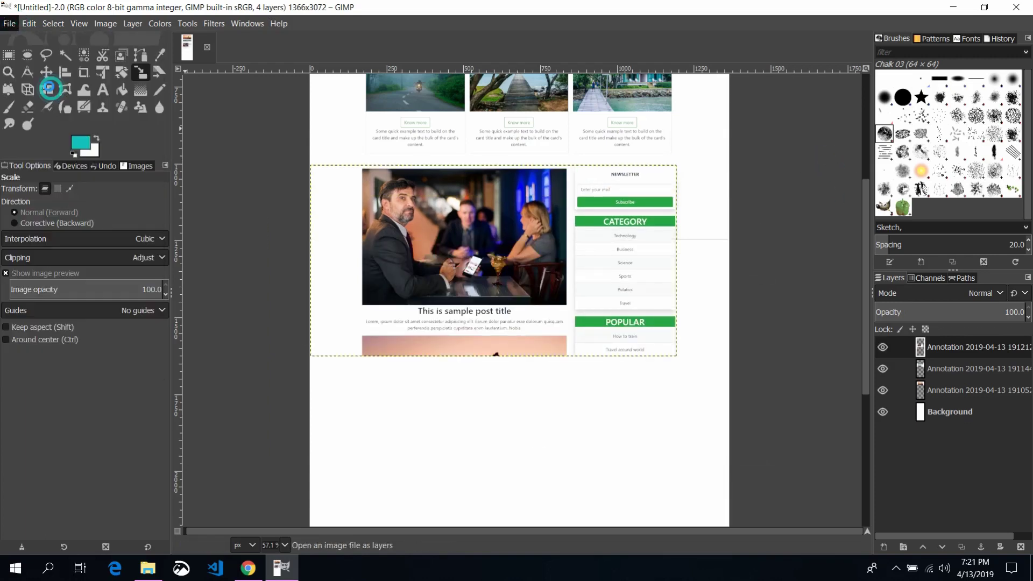
click(162, 123)
click(433, 353)
- Scale the sunset post to about 1343 px wide and place it under the previous post
click(520, 329)
mouse_move(520, 328)
mouse_down()
mouse_move(540, 404)
mouse_move(536, 444)
mouse_up()
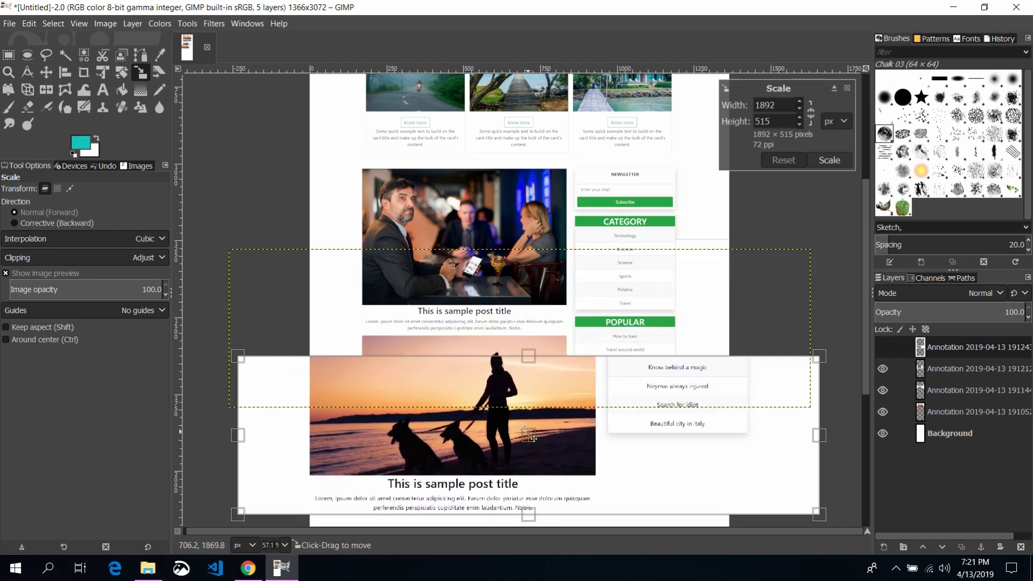
drag(283, 394, 455, 433)
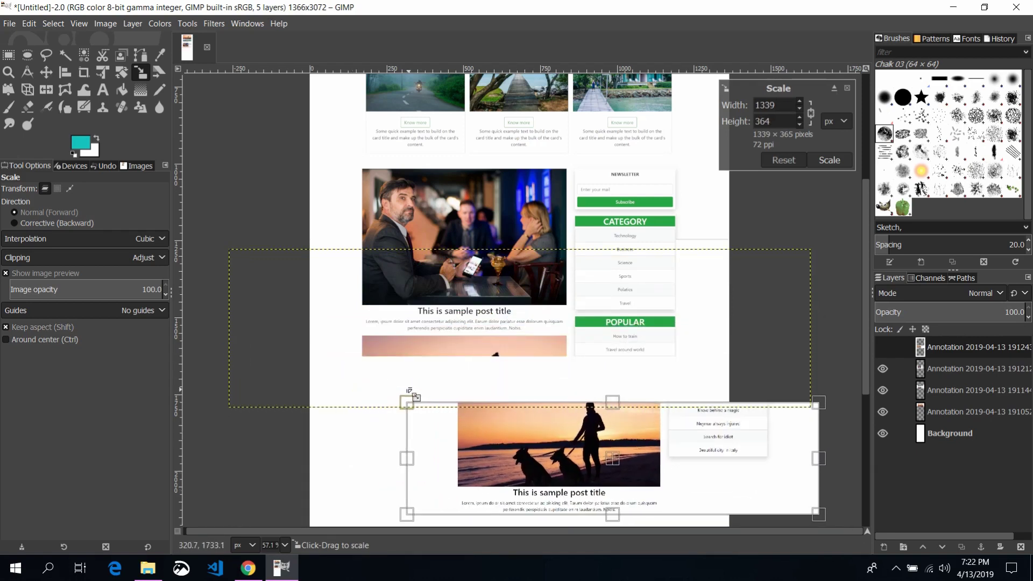
drag(620, 464, 524, 419)
drag(727, 472, 728, 475)
click(840, 159)
scroll(848, 255, up, 2)
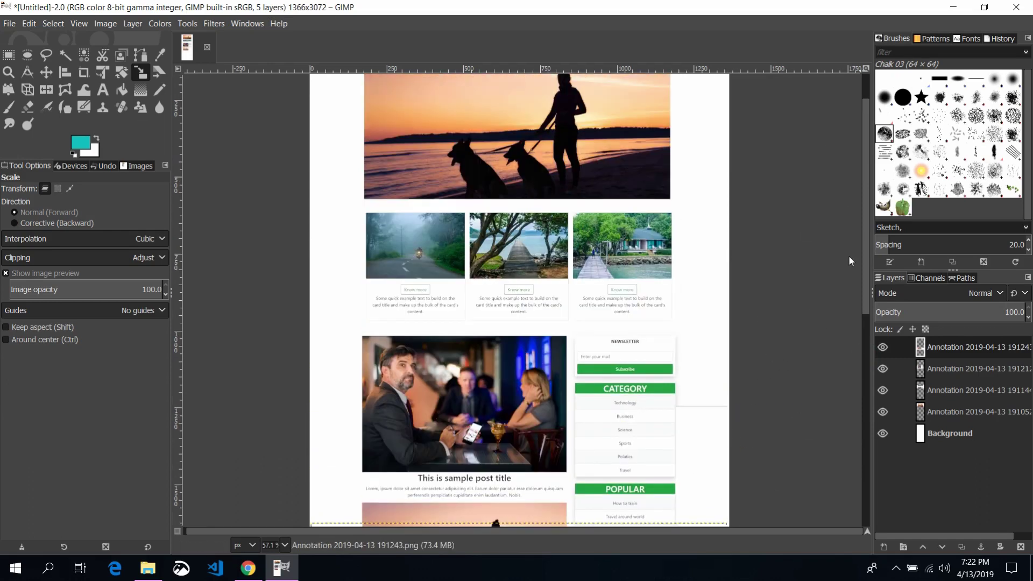
scroll(848, 255, down, 3)
- Import the jetty house post screenshot as a layer
click(9, 24)
click(38, 86)
click(156, 138)
click(441, 353)
- Scale the jetty house post to the page width and stack it below the sunset post
key(shift+s)
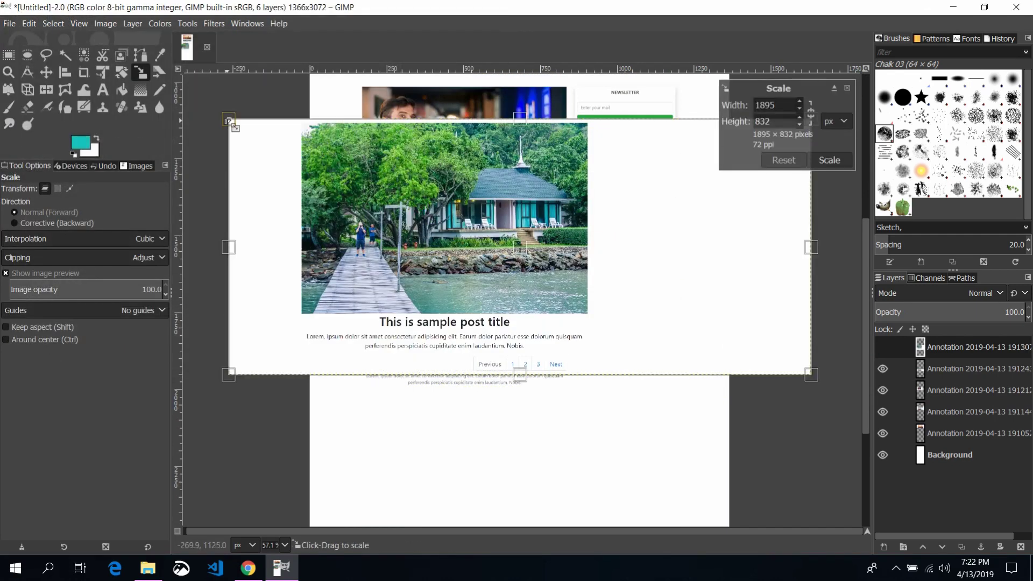
drag(232, 124, 361, 177)
drag(575, 278, 515, 358)
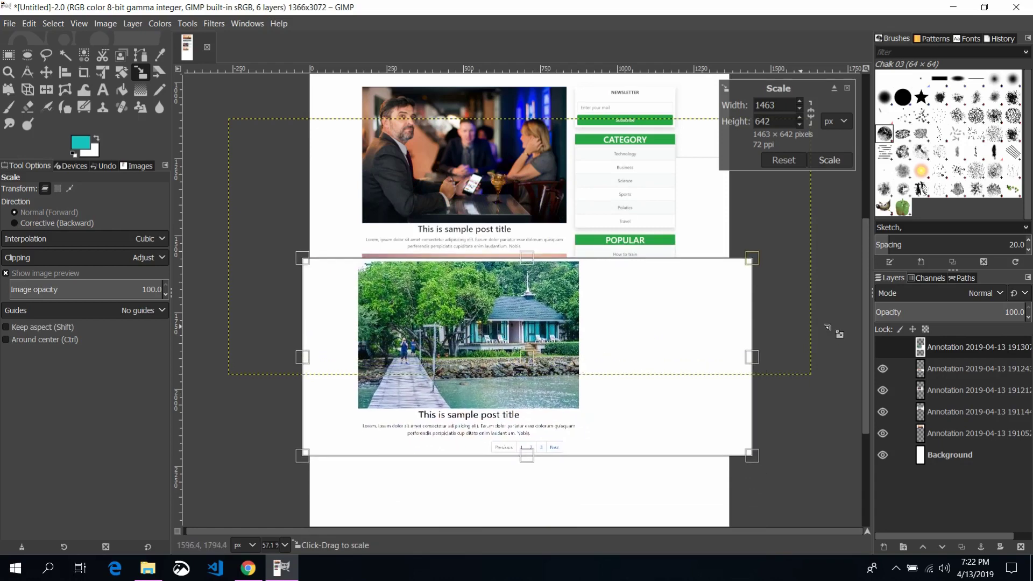
scroll(433, 227, down, 3)
scroll(433, 227, up, 1)
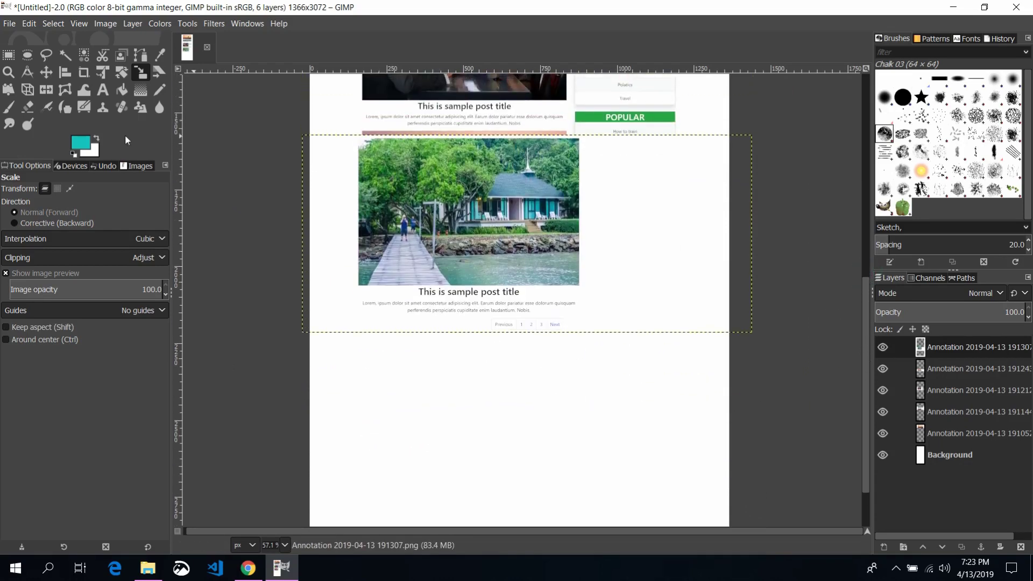
drag(434, 227, 440, 361)
drag(759, 471, 731, 447)
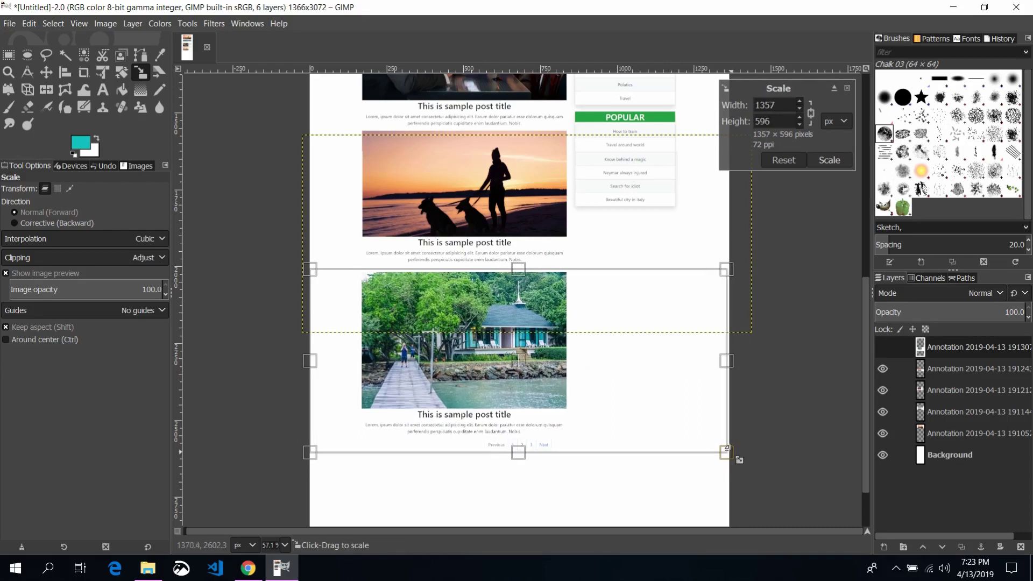
click(830, 161)
click(944, 457)
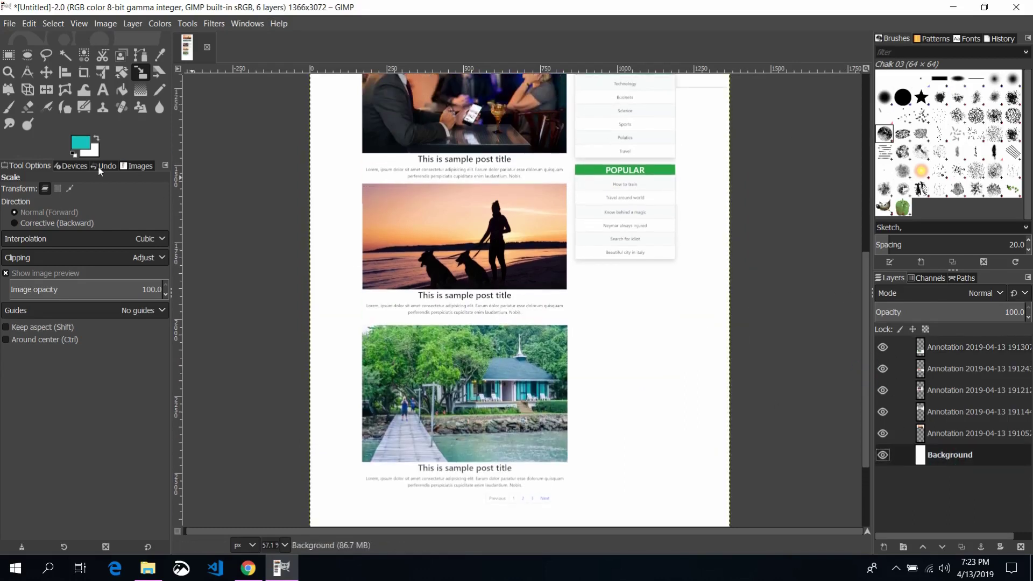
- Crop the canvas to 1366×2669, dropping the blank area below the jetty house post
click(9, 71)
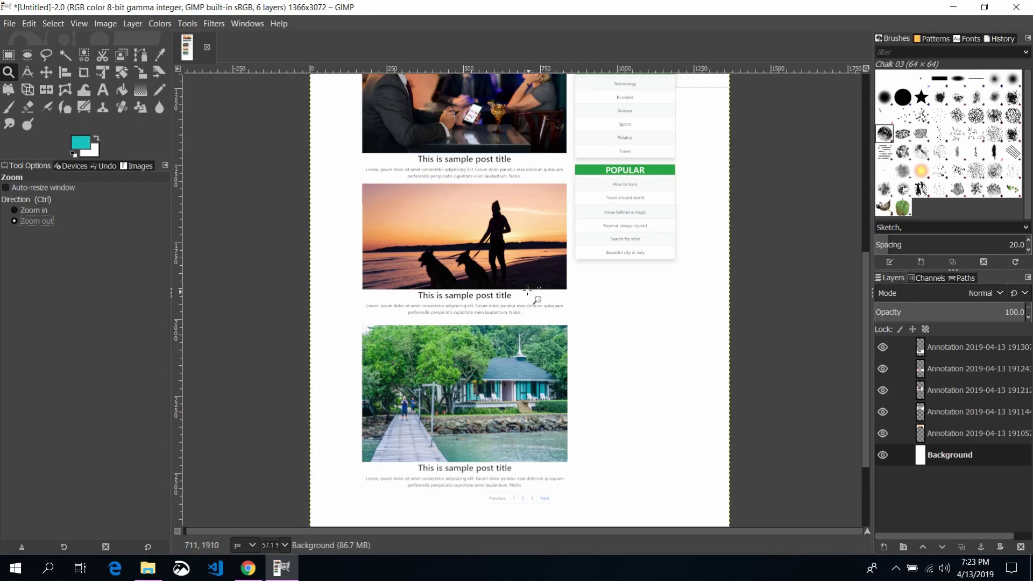
click(528, 289)
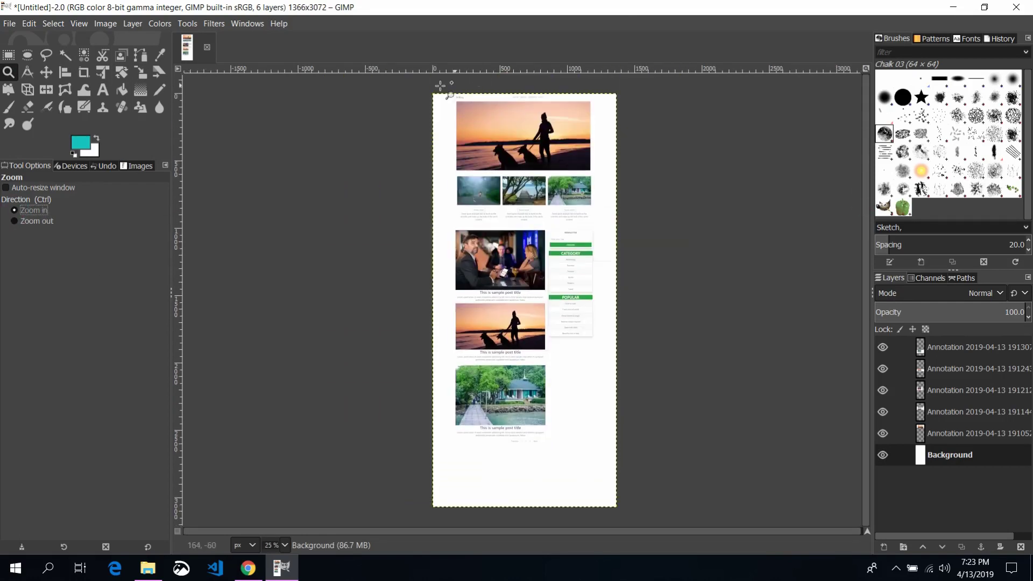
drag(432, 89, 634, 526)
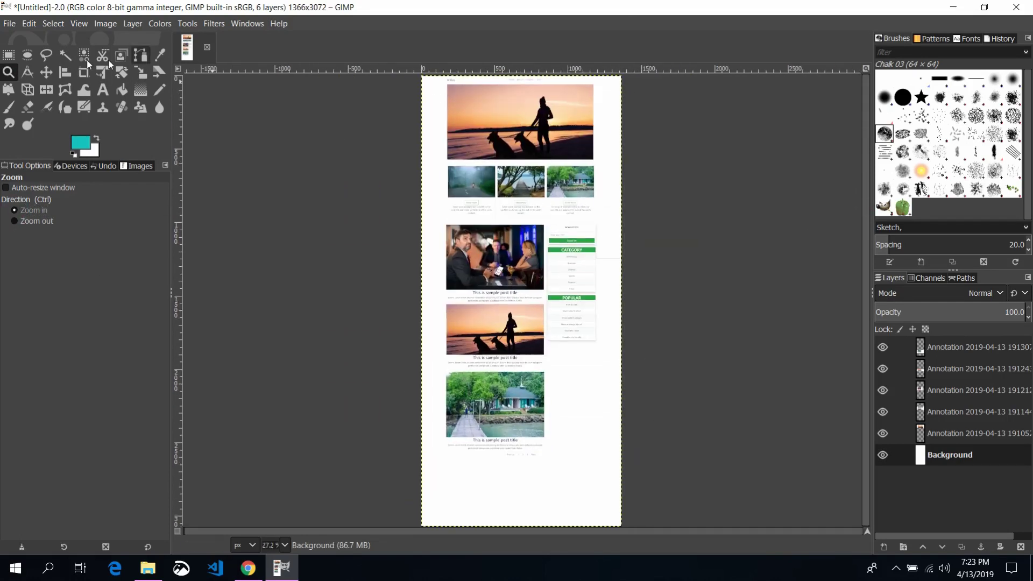
click(83, 72)
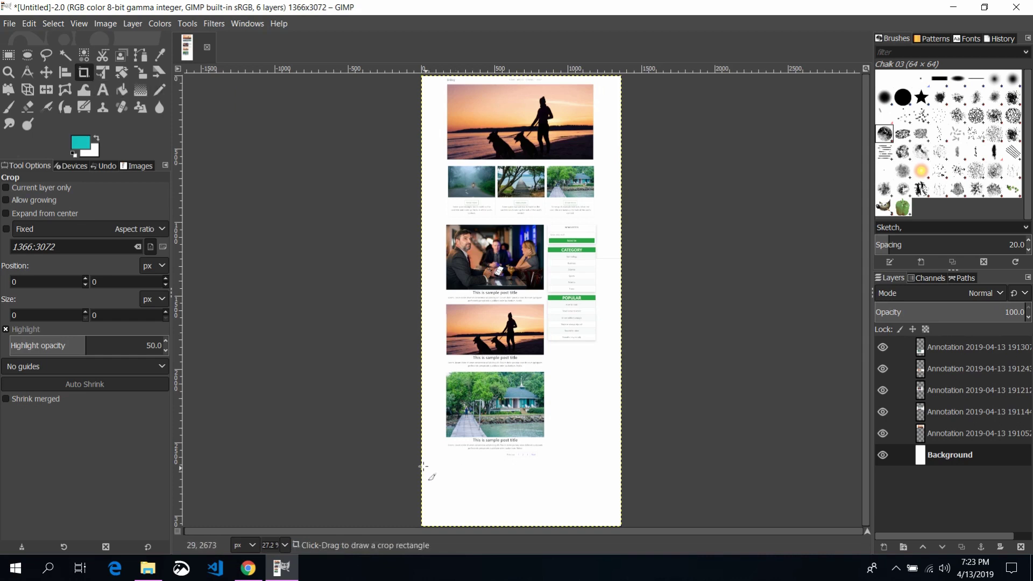
drag(420, 466, 731, 57)
key(Return)
click(9, 71)
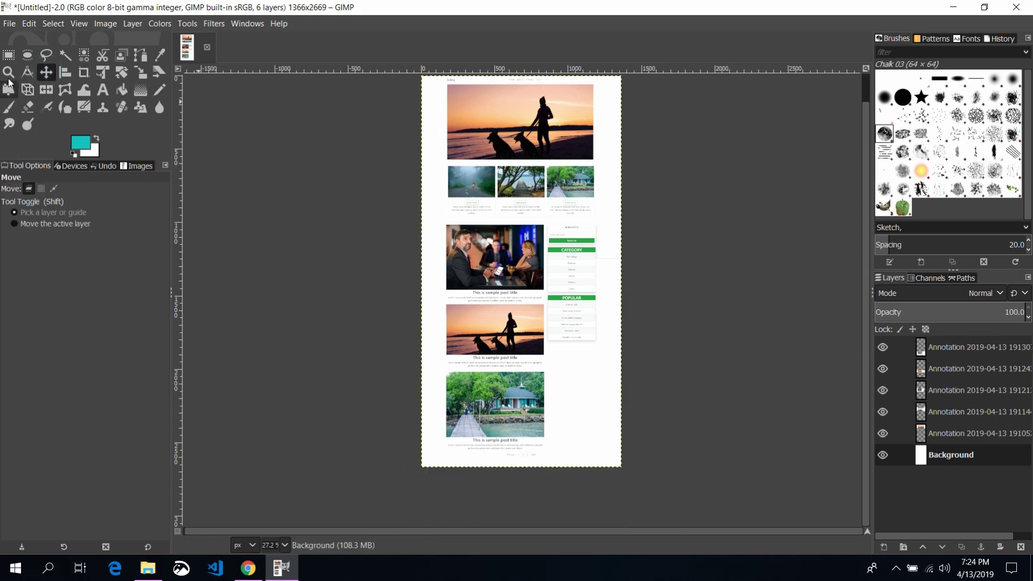
drag(619, 466, 396, 59)
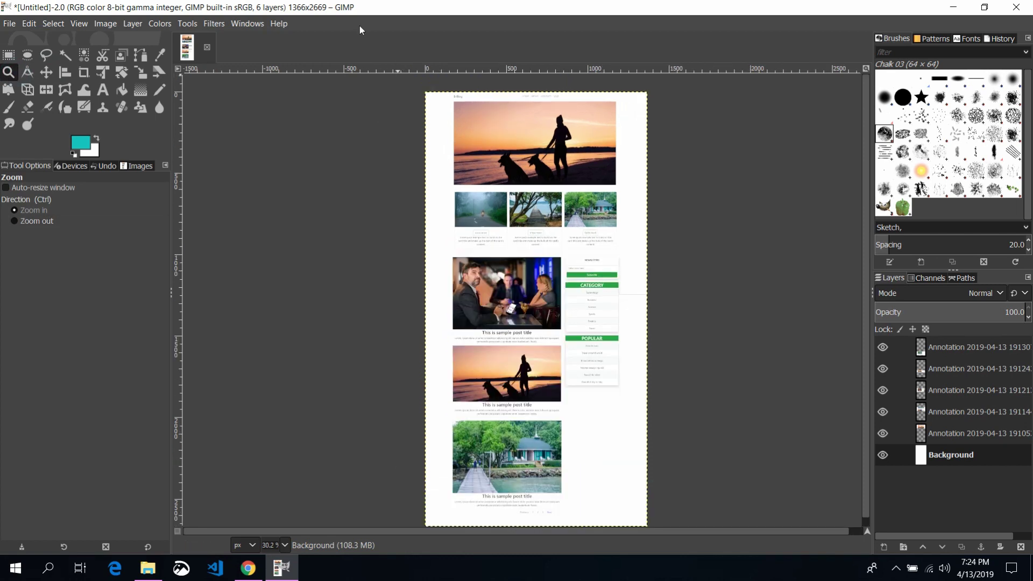
click(9, 23)
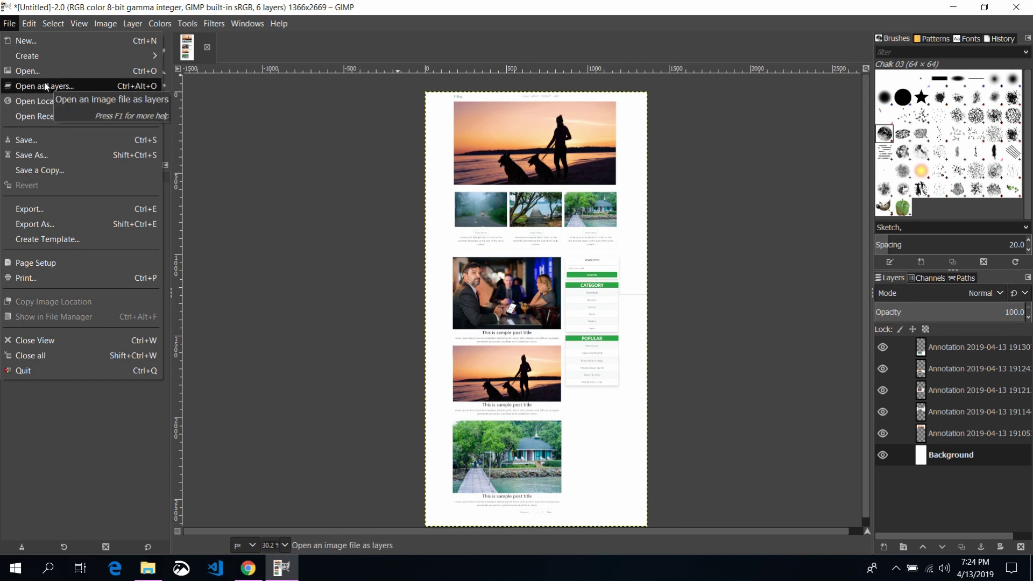
- Export the page to the simple_blog folder under the name screenshot
click(39, 209)
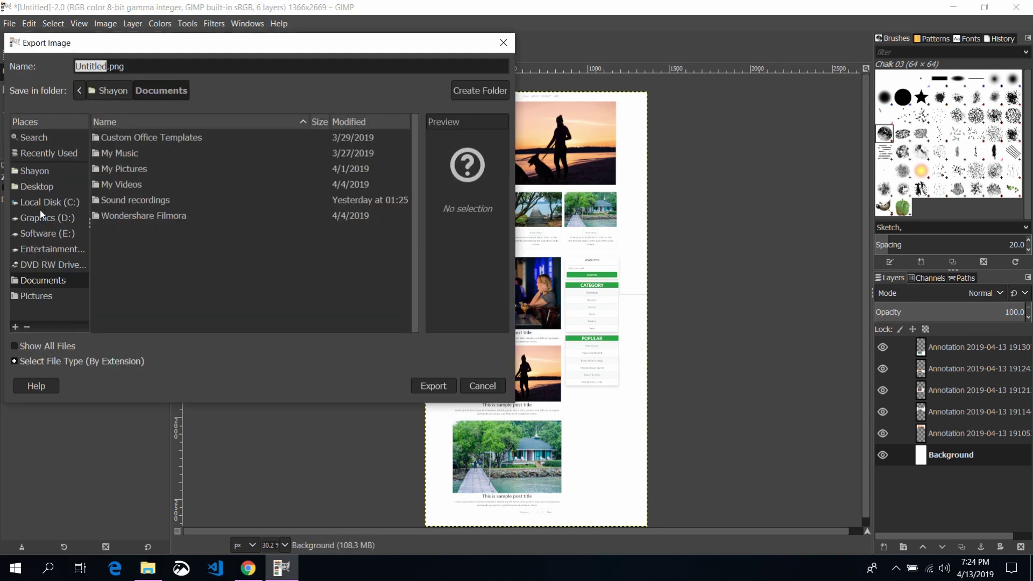
click(43, 231)
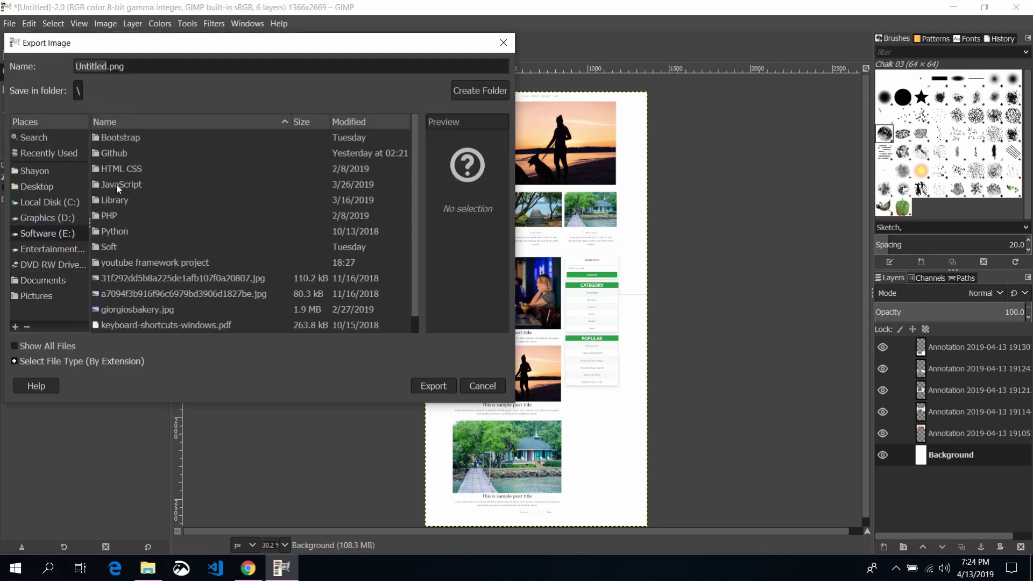
double_click(110, 260)
double_click(116, 139)
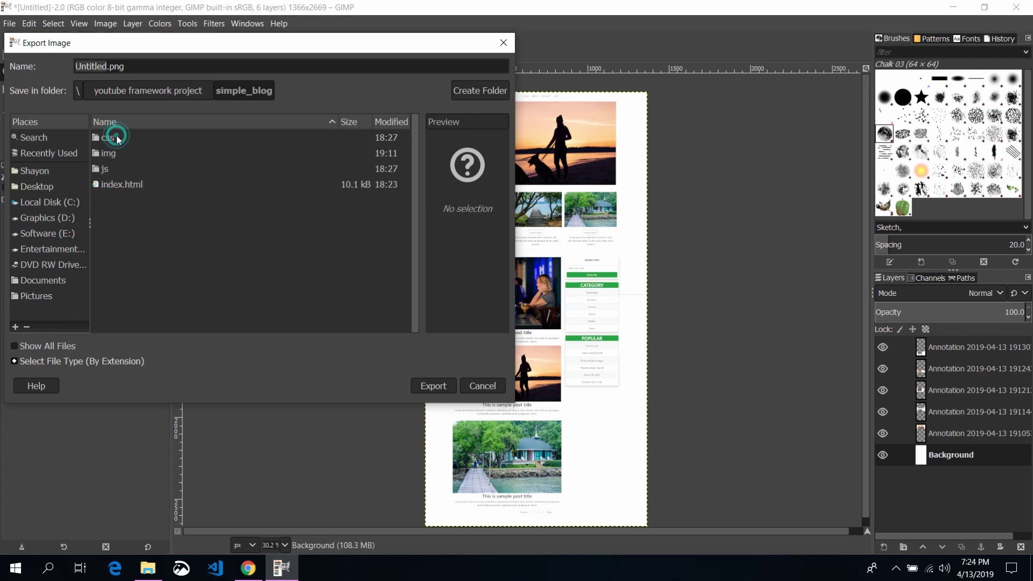
click(259, 94)
text(screenshot)
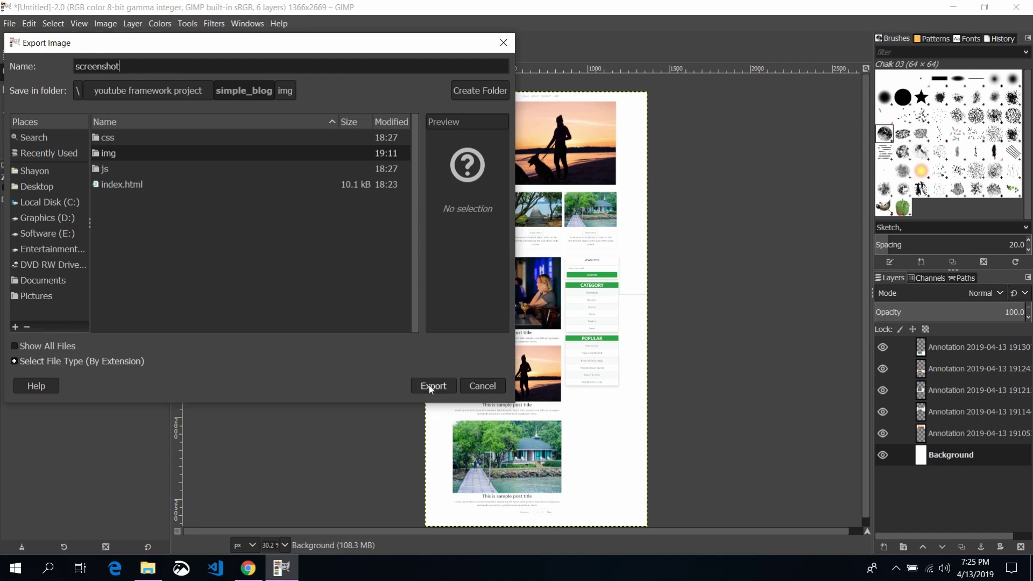
click(430, 387)
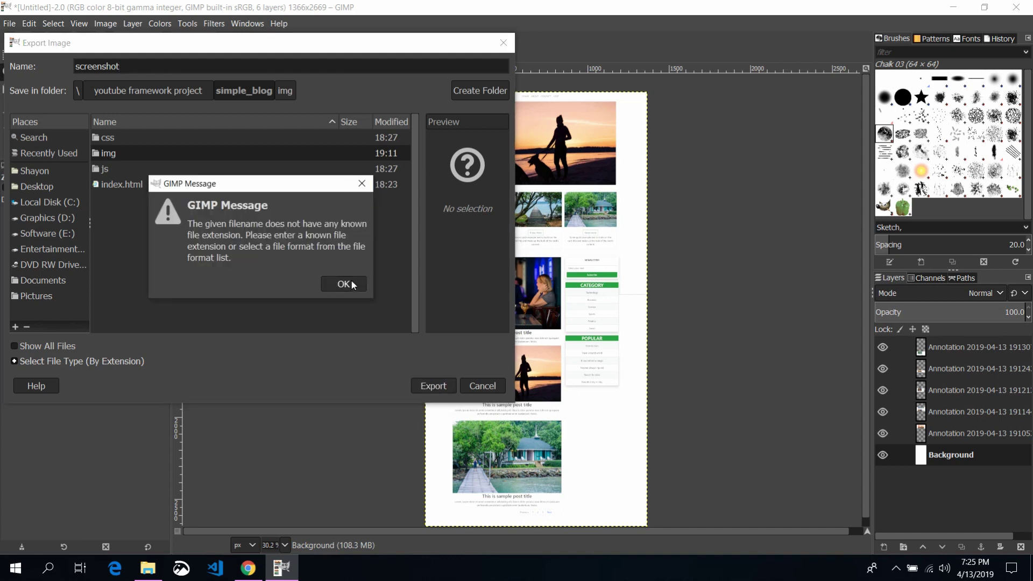
- Choose JPEG image as the file type and export with default quality
click(343, 284)
click(16, 362)
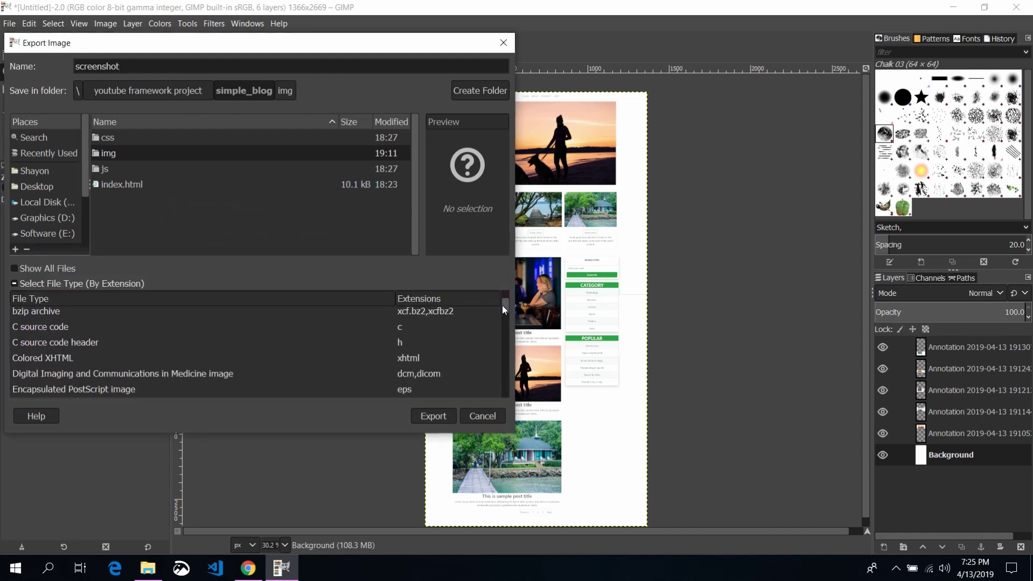
drag(499, 299, 502, 335)
click(412, 344)
click(424, 418)
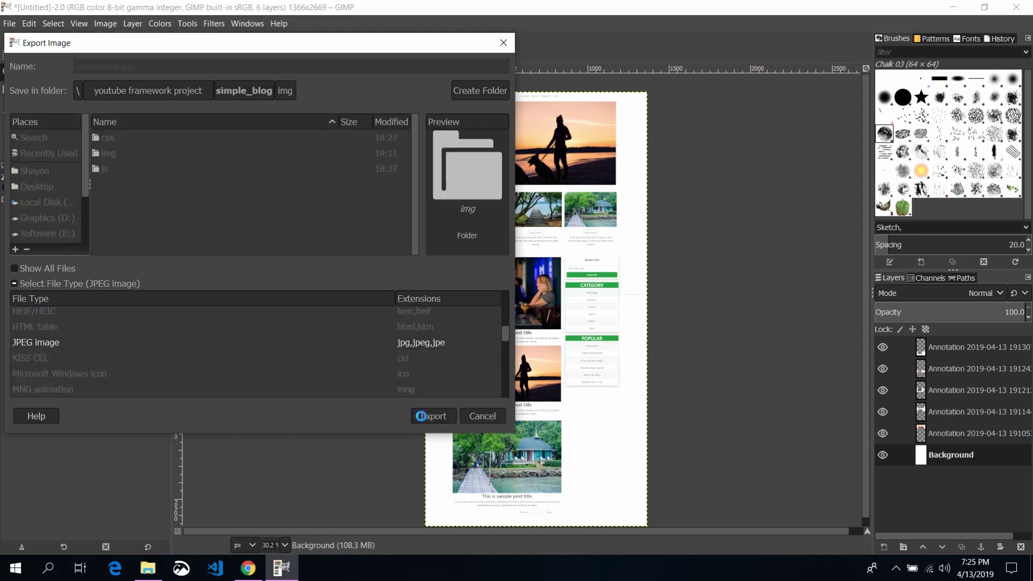
click(517, 364)
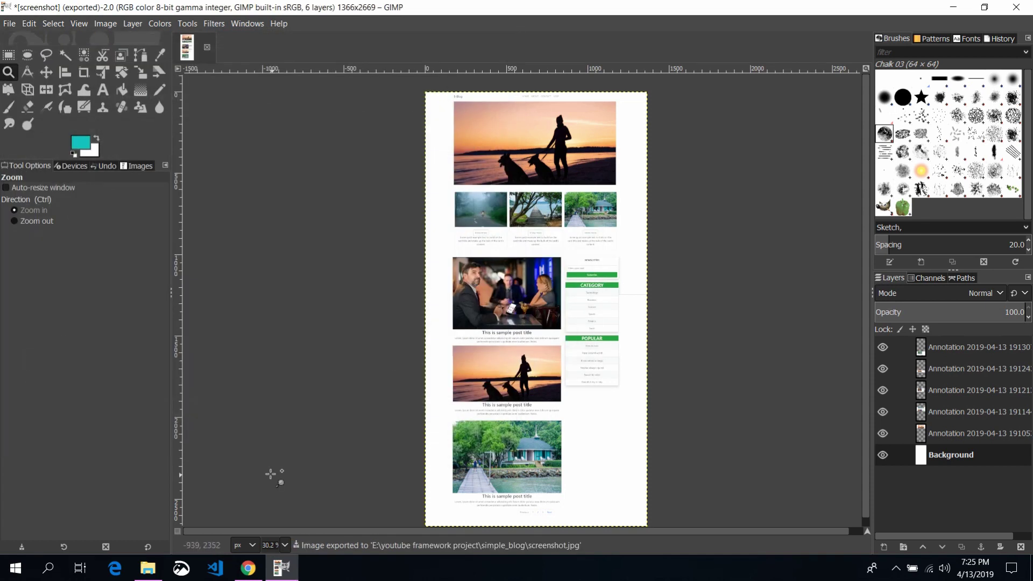
- Search Google Images for 'imac png' and preview a blank-screen iMac image
key(alt+Tab)
key(ctrl+t)
text(imac png)
key(Return)
click(159, 137)
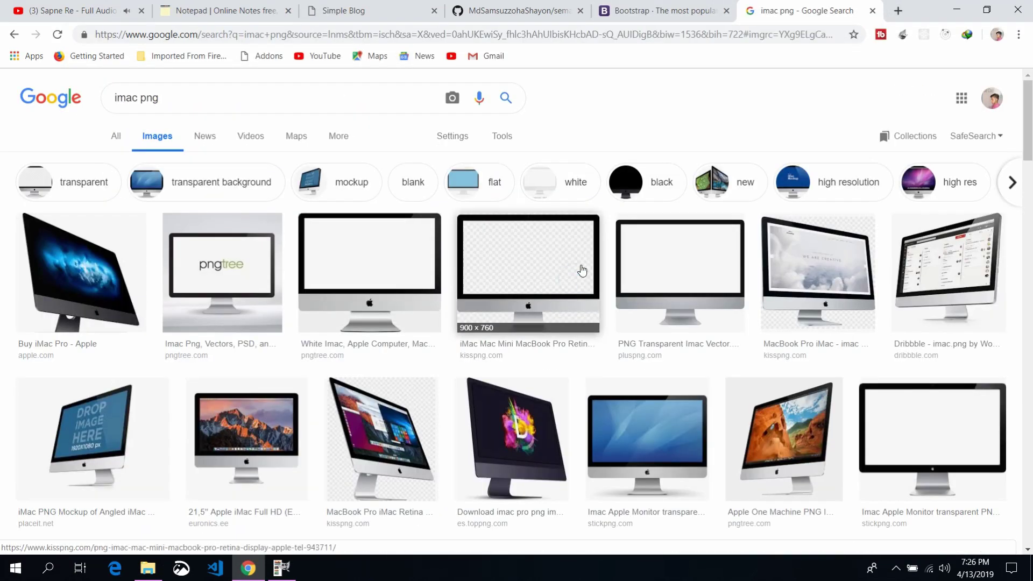
click(575, 285)
- In DevTools device emulation, preview the Simple Blog page as an iPhone X
click(366, 11)
right_click(896, 104)
click(873, 294)
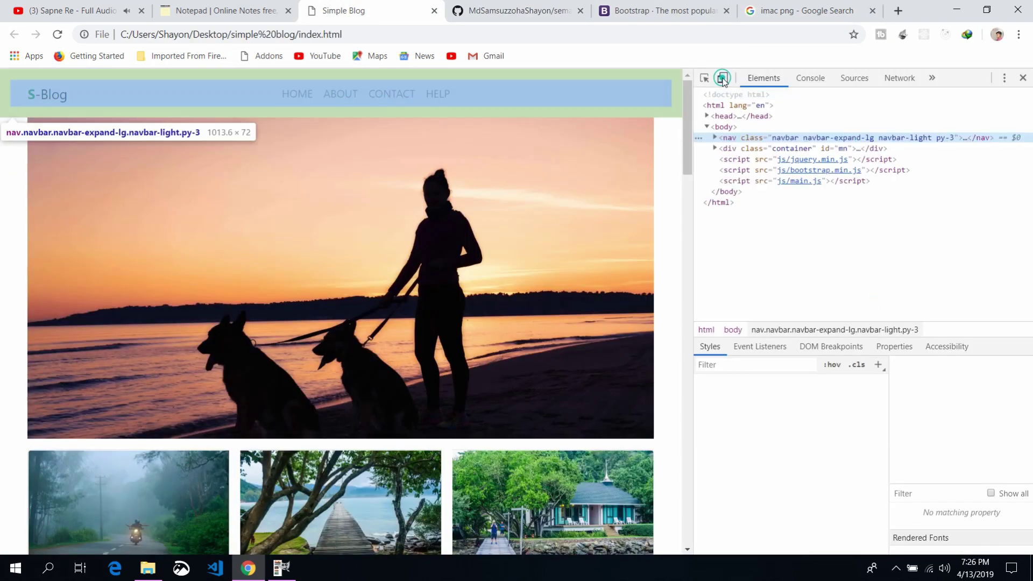
click(723, 77)
click(292, 79)
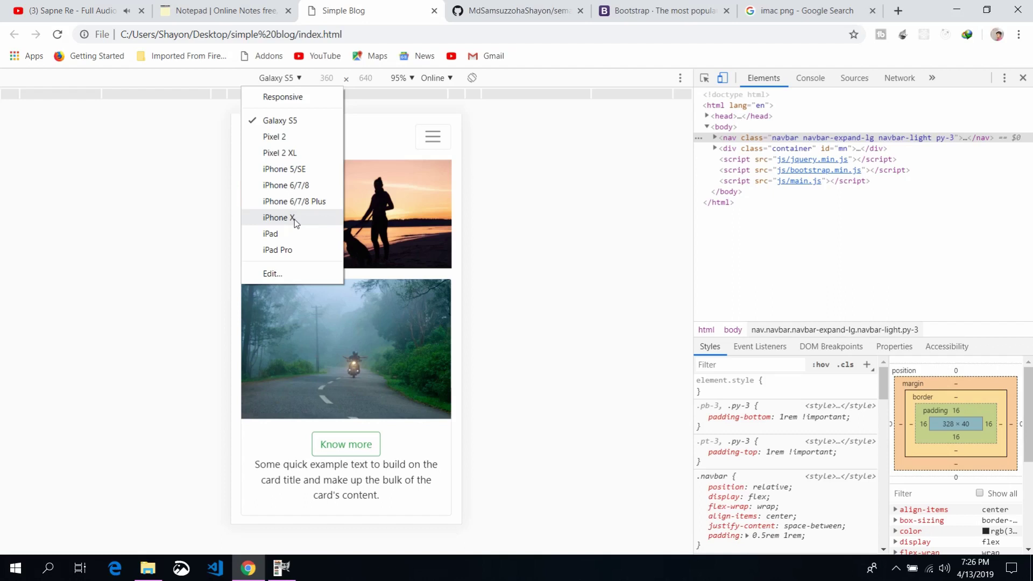
click(295, 218)
click(181, 568)
- Snip and save the blog's iPhone X preview
click(233, 54)
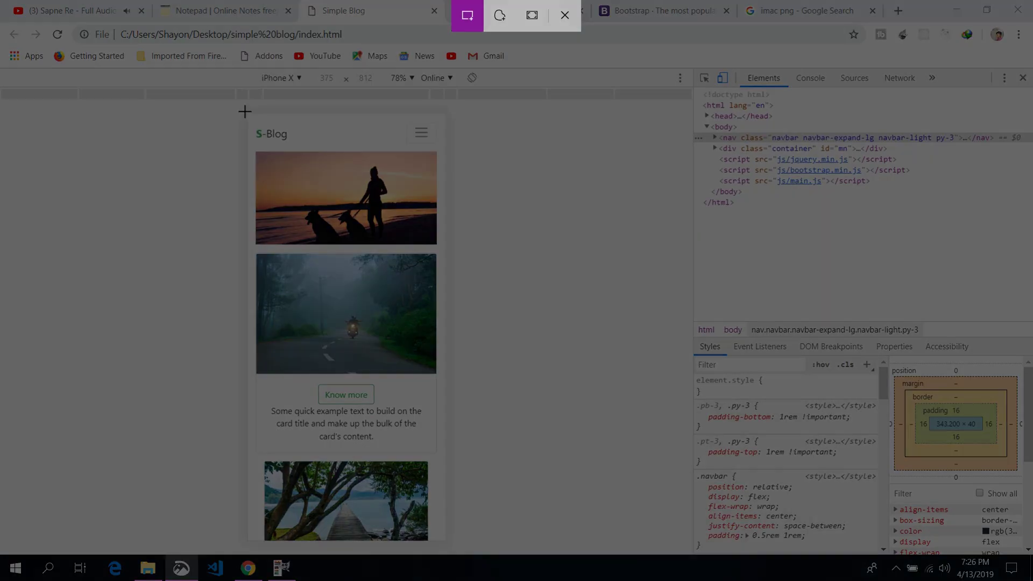
drag(248, 113, 445, 542)
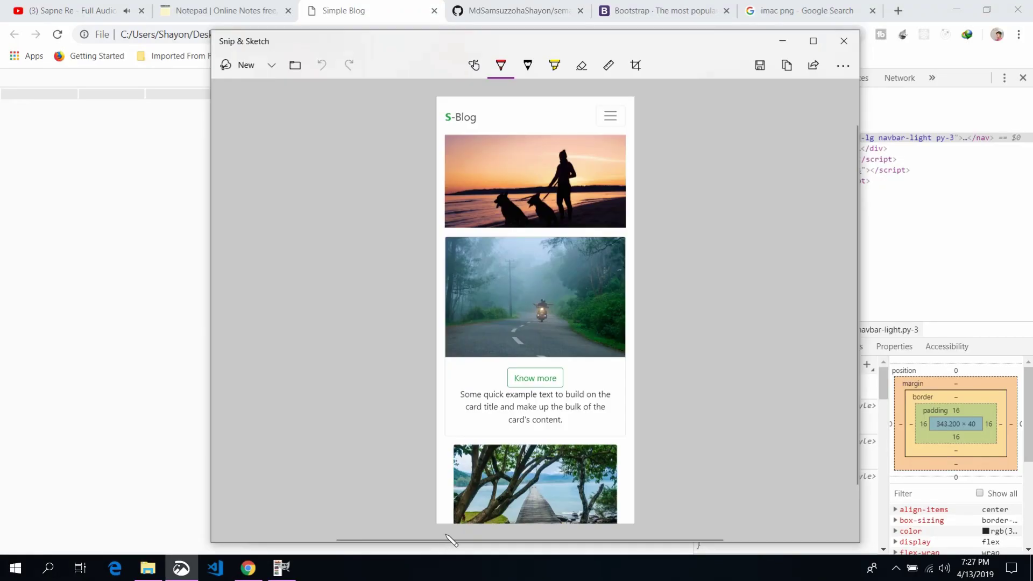
key(ctrl+s)
click(610, 333)
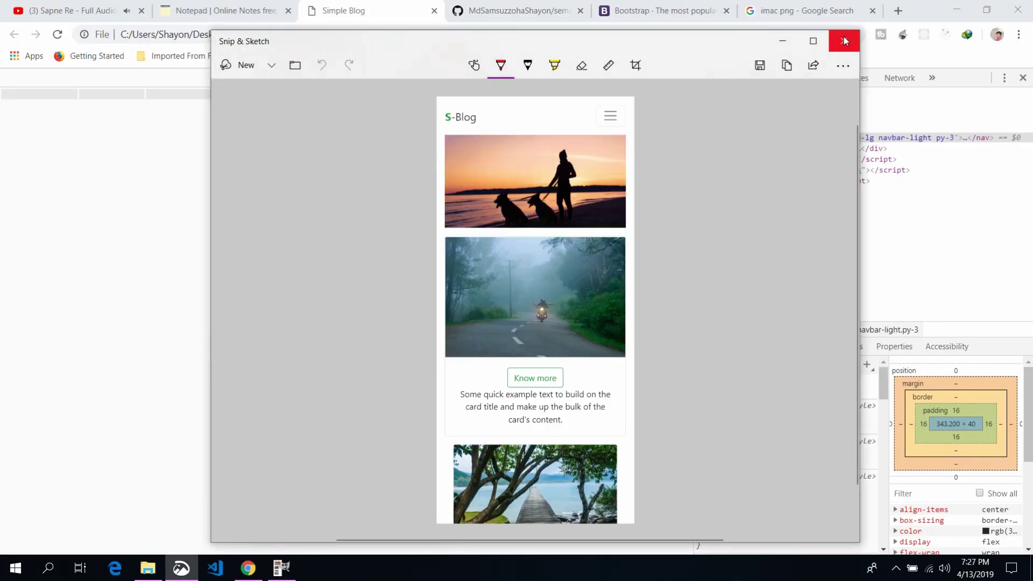
click(845, 43)
- Switch the emulated device to iPad, then snip and save that preview
click(440, 78)
click(279, 77)
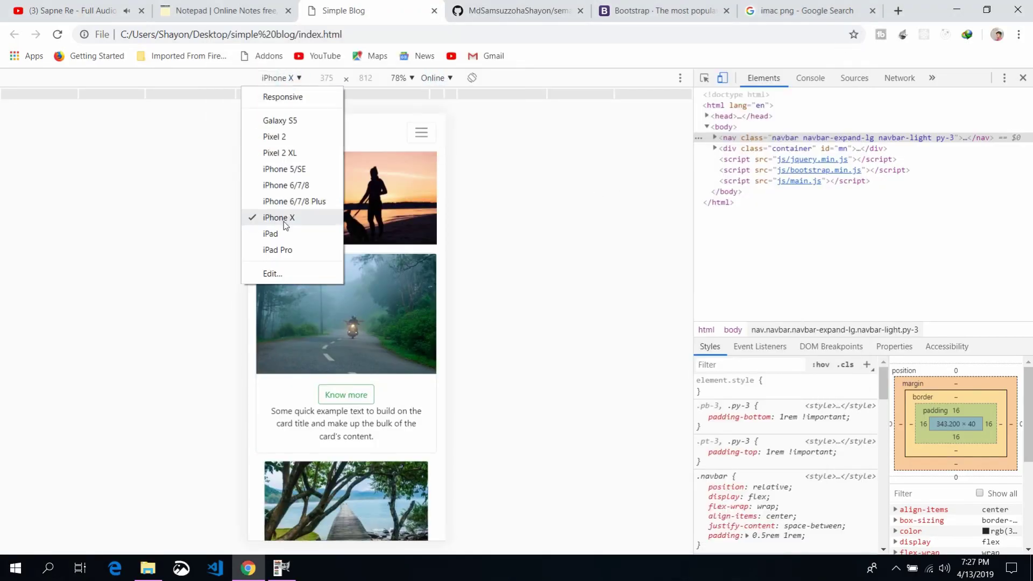
click(284, 232)
click(181, 568)
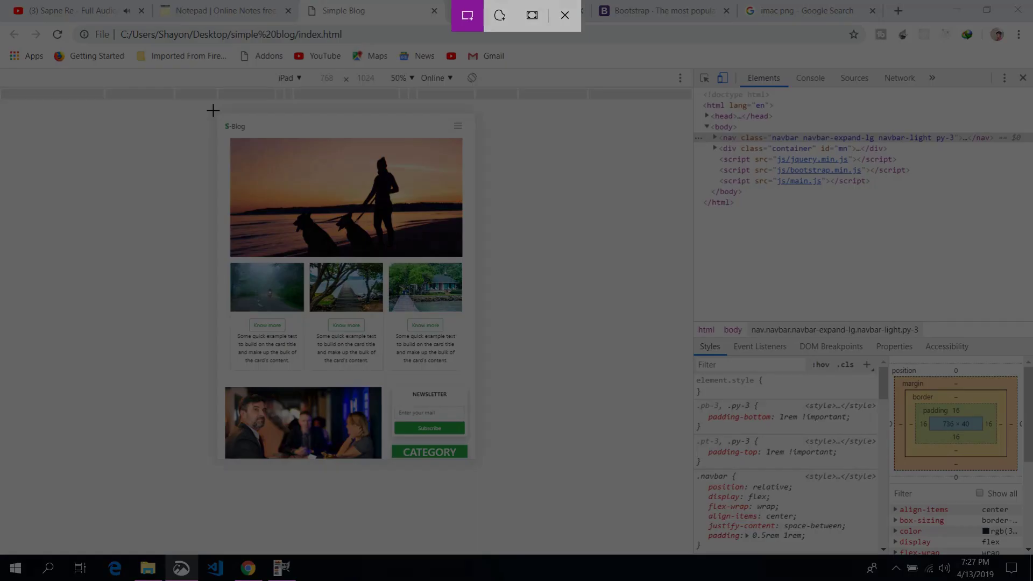
drag(216, 113, 477, 460)
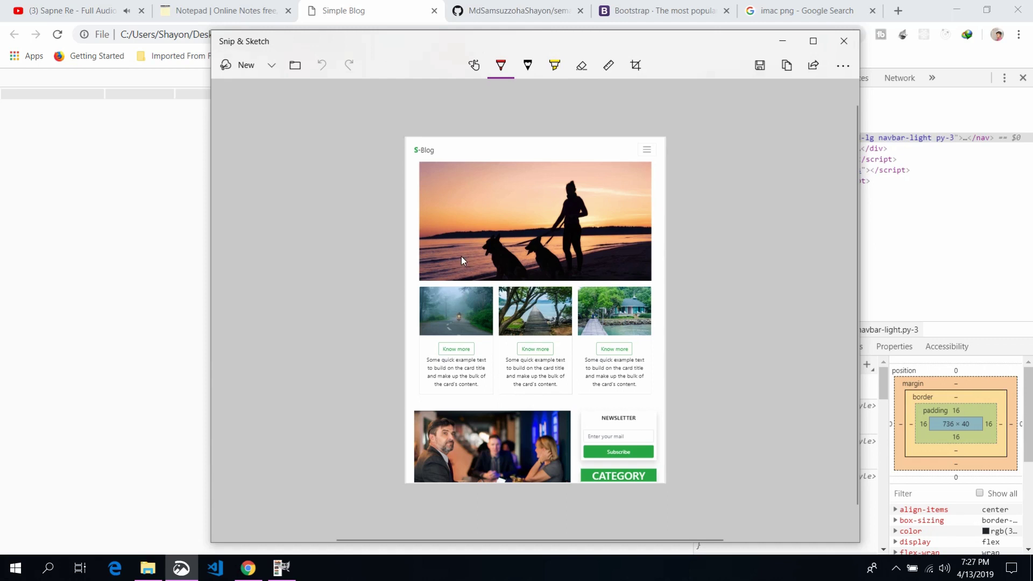
key(ctrl+s)
click(608, 333)
- Search Google Images for 'imac iphone and ipad' and open the PixarBio mockup preview
click(886, 5)
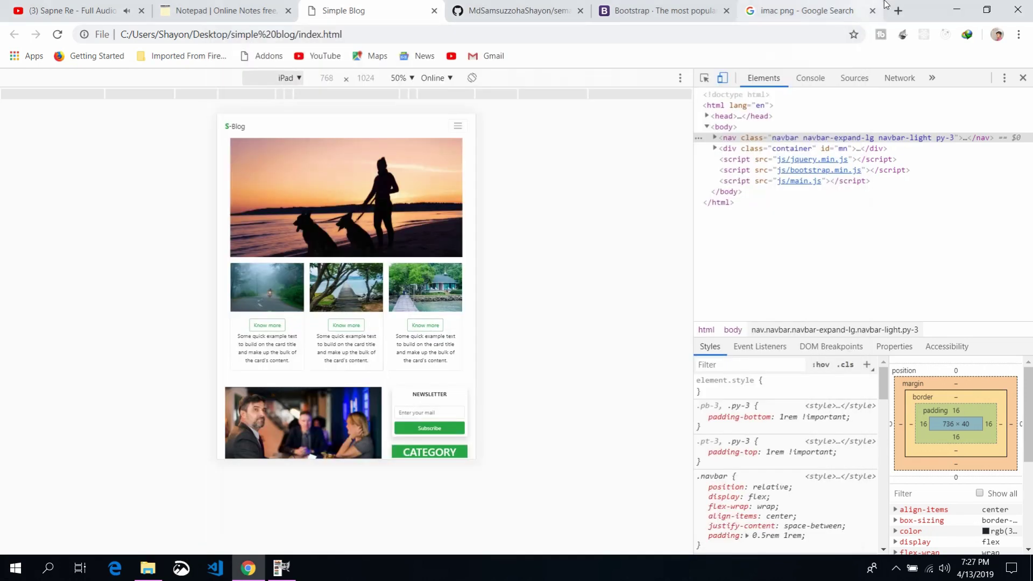
text(imac iphone and ipad)
key(Down)
key(Down)
key(Return)
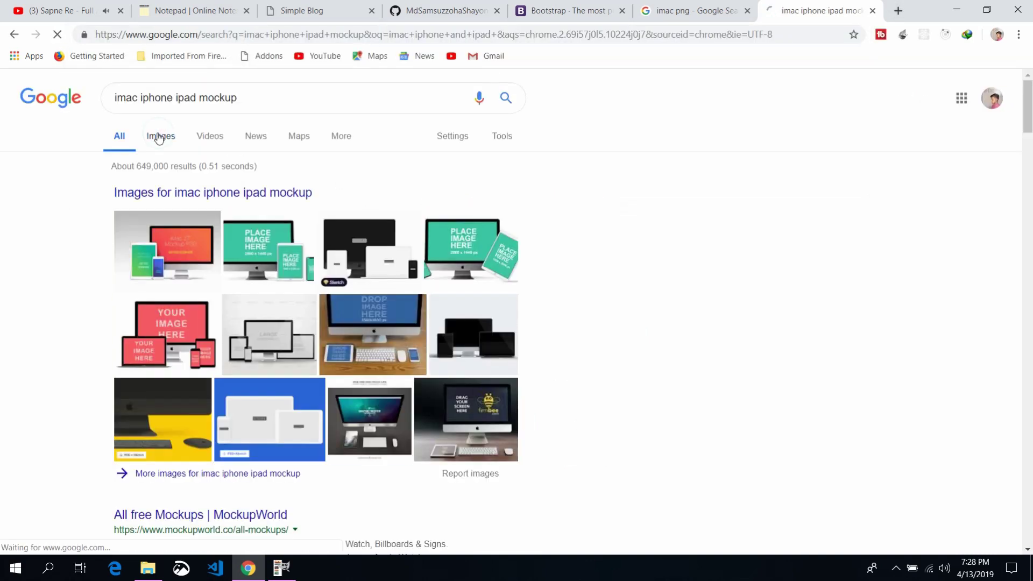
click(159, 138)
click(253, 307)
- Save the PixarBio mockup image into the simple_blog img folder on the E: drive
right_click(293, 290)
click(322, 415)
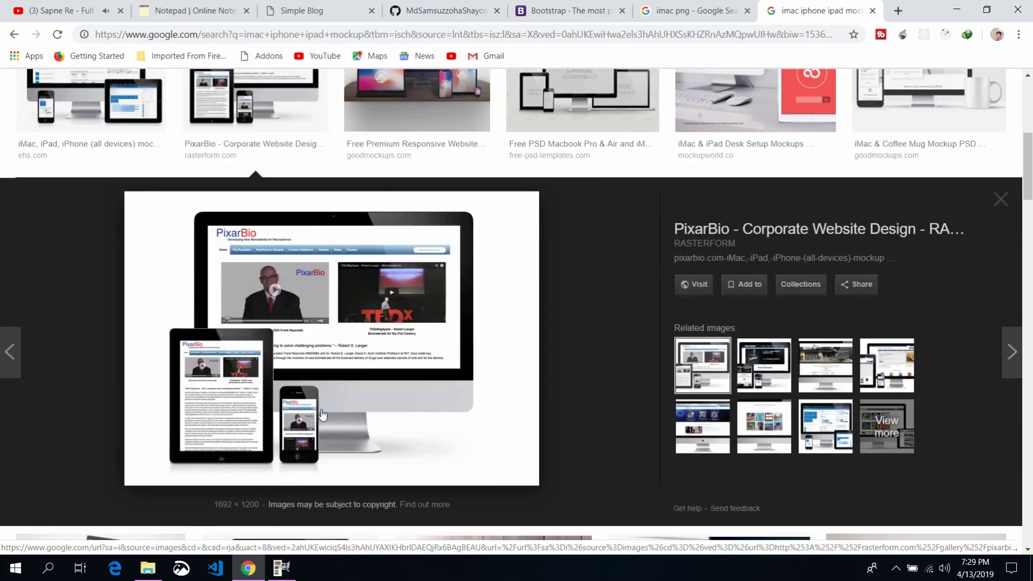
drag(396, 186, 394, 210)
click(347, 221)
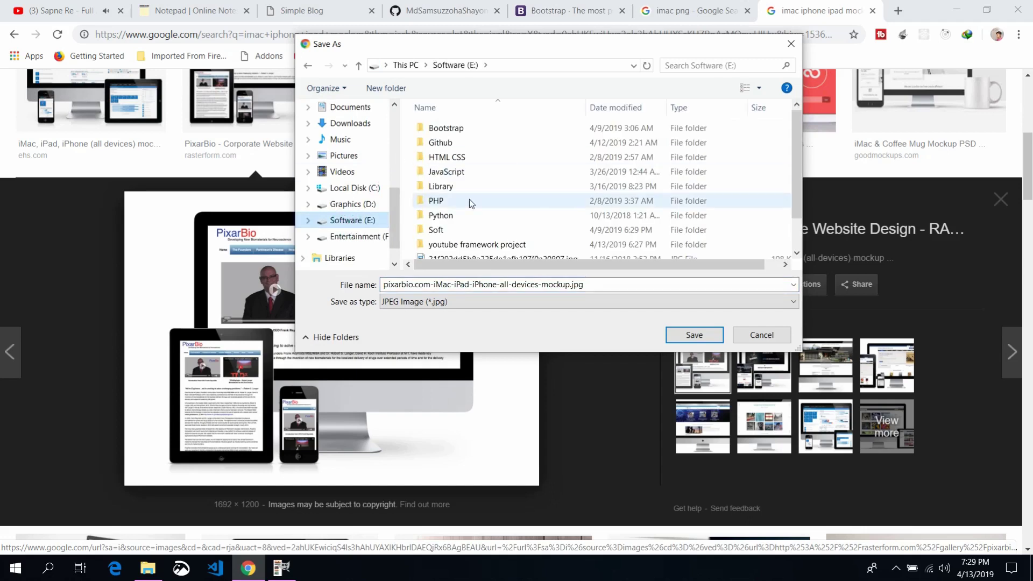
double_click(452, 244)
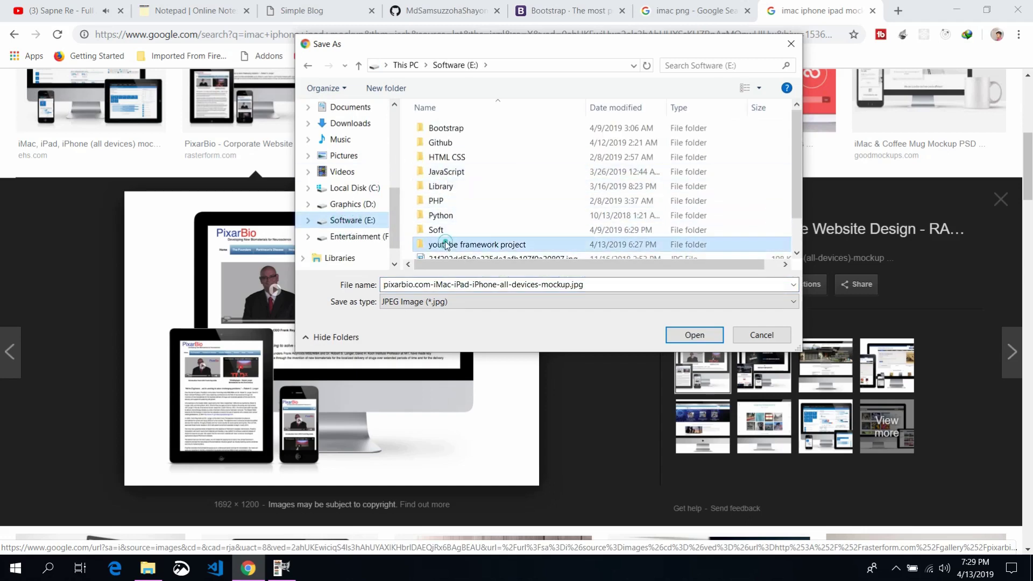
double_click(445, 142)
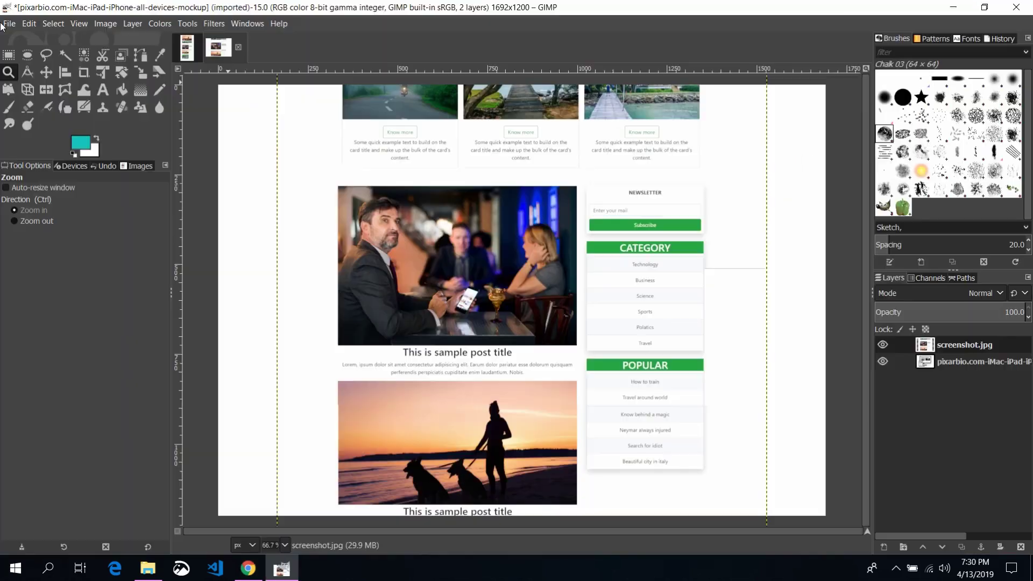
- Open the phone and iPad Annotation screenshots from img\sc as layers over the mockup
click(9, 23)
click(35, 89)
double_click(110, 92)
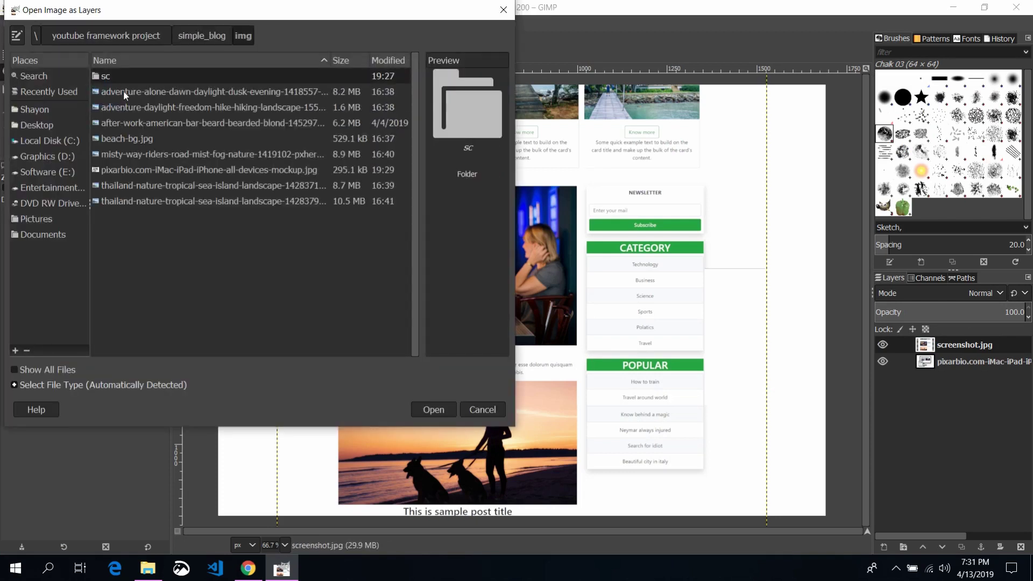
click(127, 153)
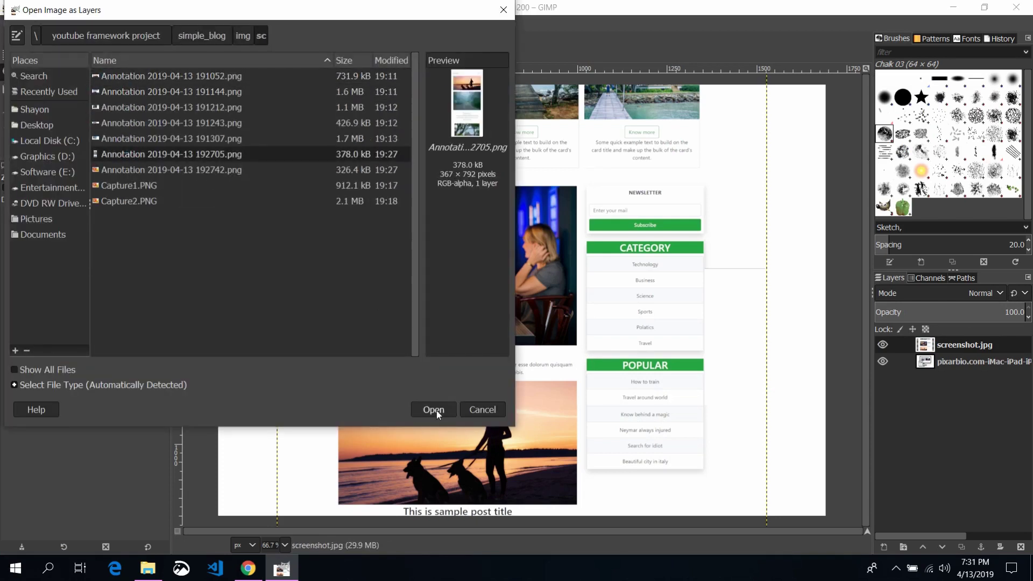
click(437, 412)
click(173, 171)
click(424, 412)
- Hide both Annotation layers and briefly hide screenshot.jpg to check the mockup underneath
click(882, 345)
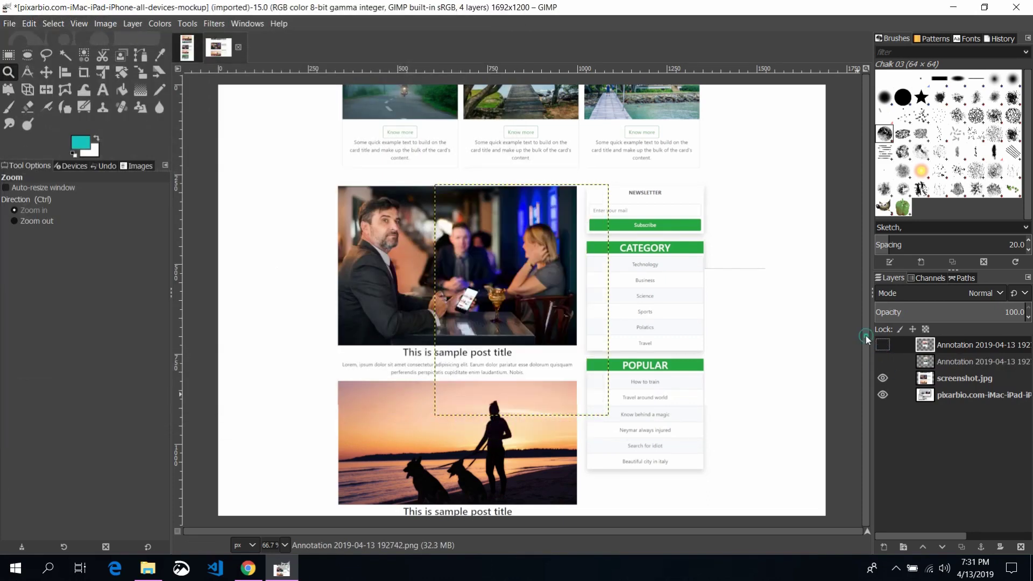
click(883, 378)
click(964, 395)
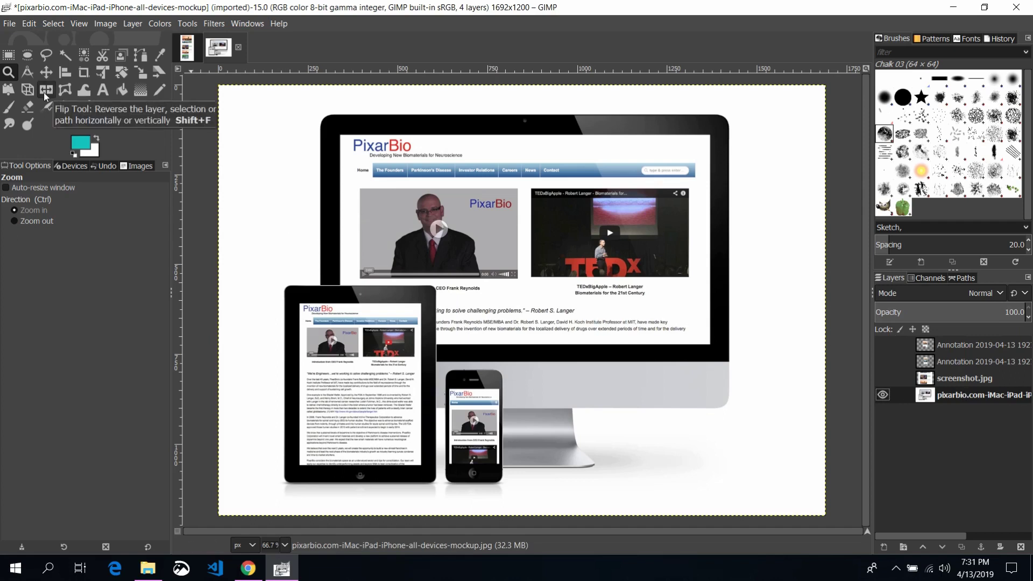
click(883, 378)
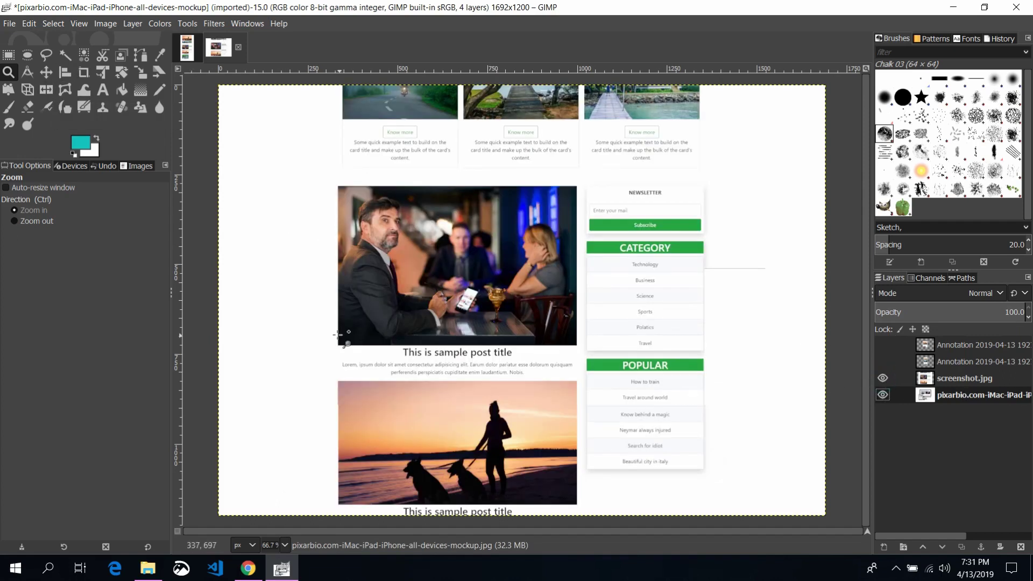
- Scale screenshot.jpg down to about 953×1862 and position it over the iMac screen
click(143, 71)
click(335, 167)
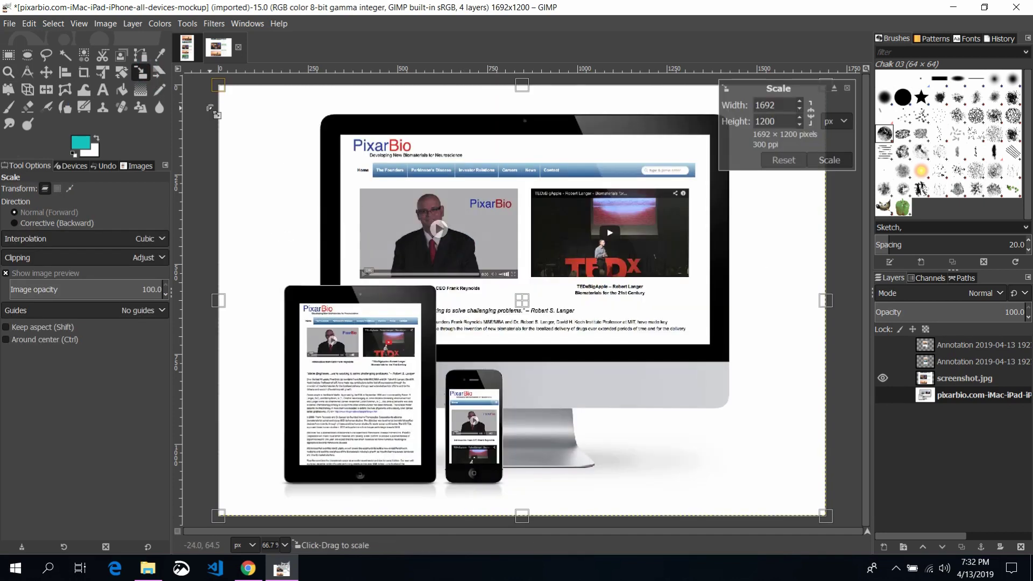
click(967, 384)
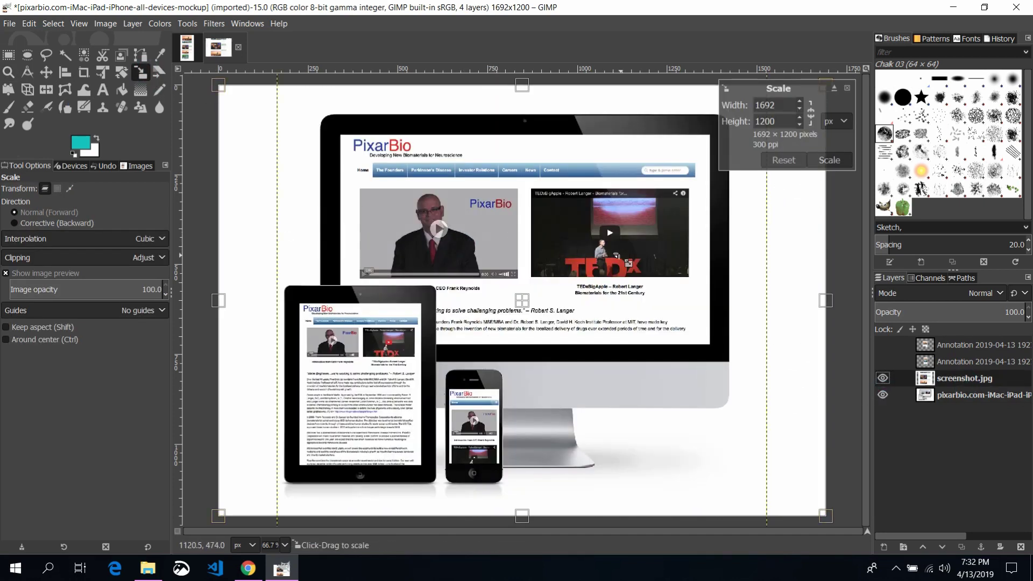
click(435, 304)
drag(354, 314, 601, 306)
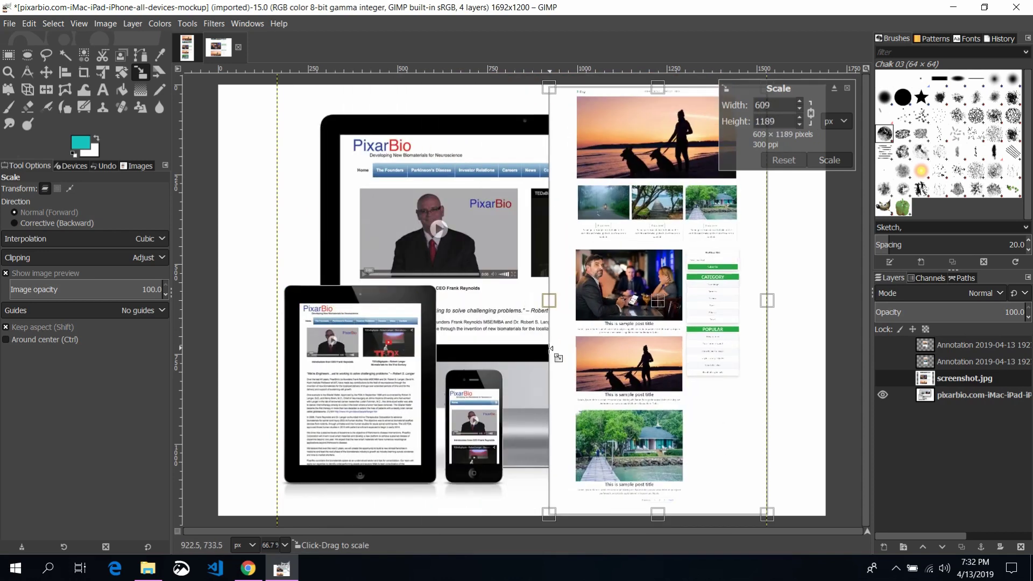
drag(691, 312, 430, 308)
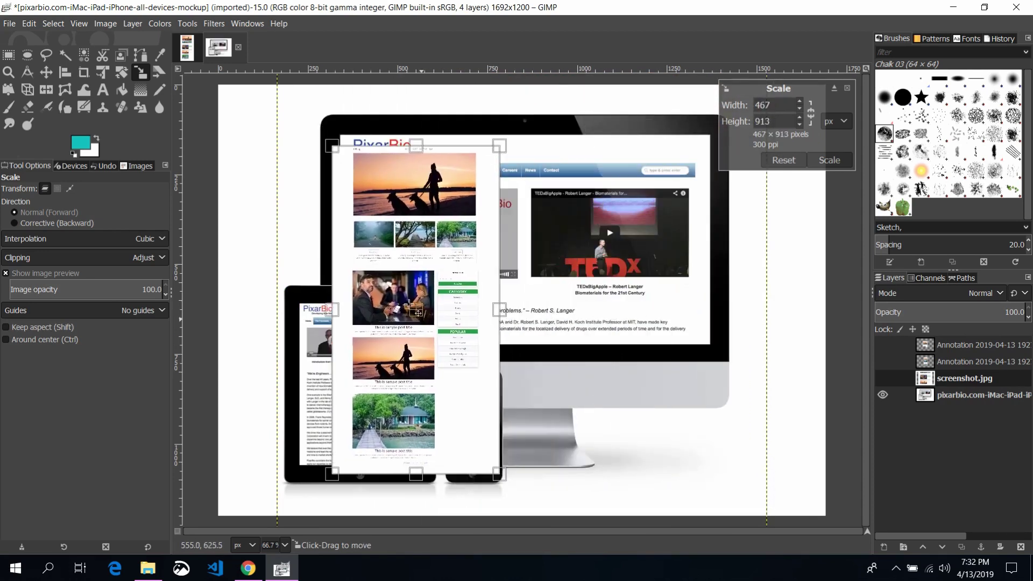
drag(508, 300, 660, 300)
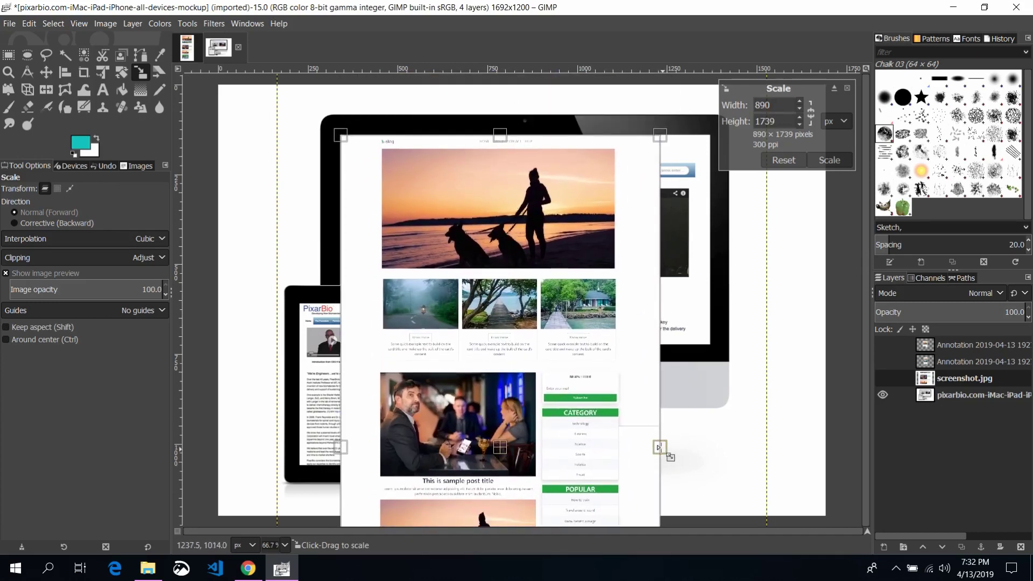
drag(661, 448, 681, 447)
drag(518, 454, 531, 478)
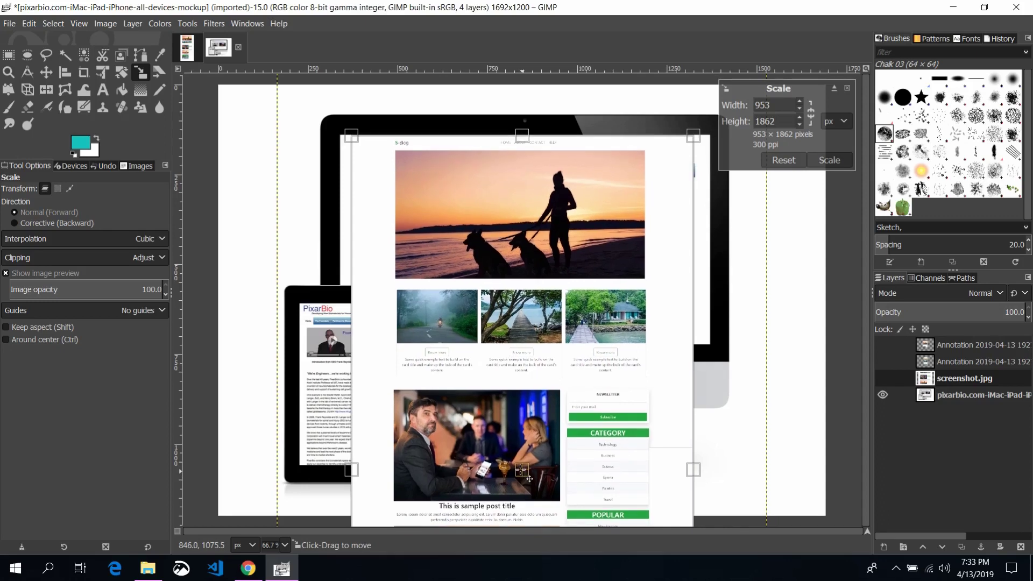
click(823, 160)
- Hide screenshot.jpg and turn a four-corner path around the iMac screen into a selection
click(881, 379)
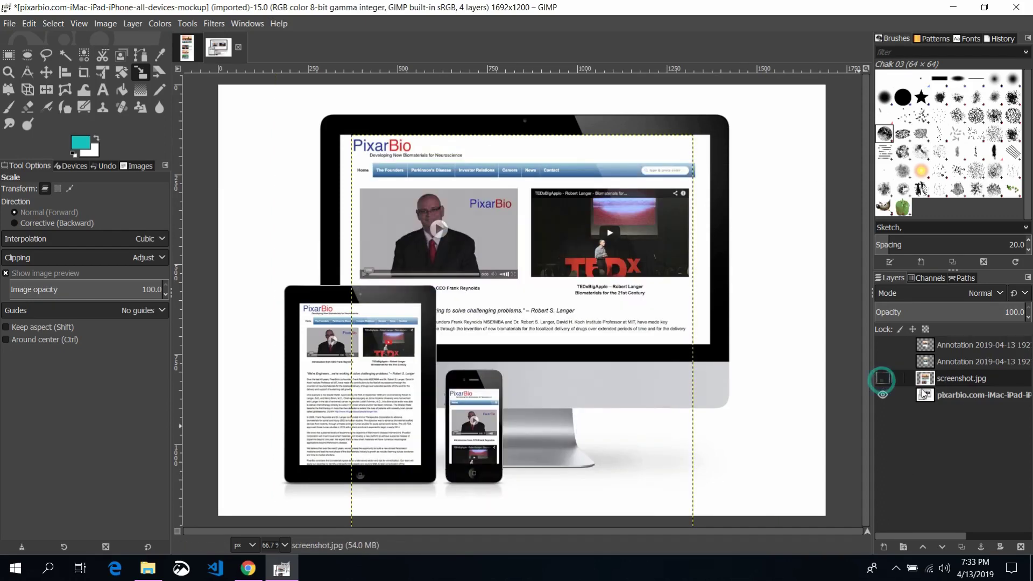
click(140, 54)
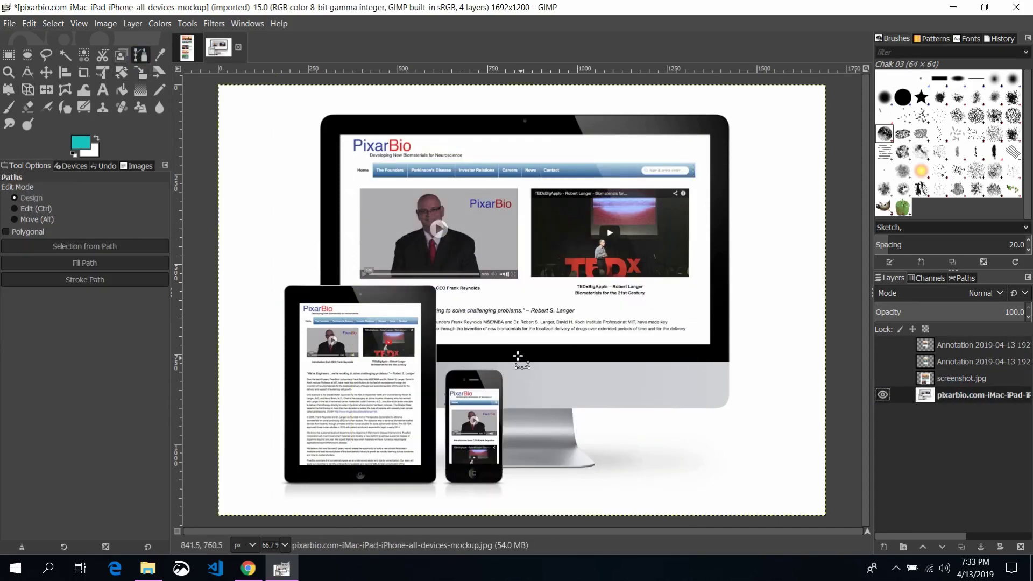
click(709, 342)
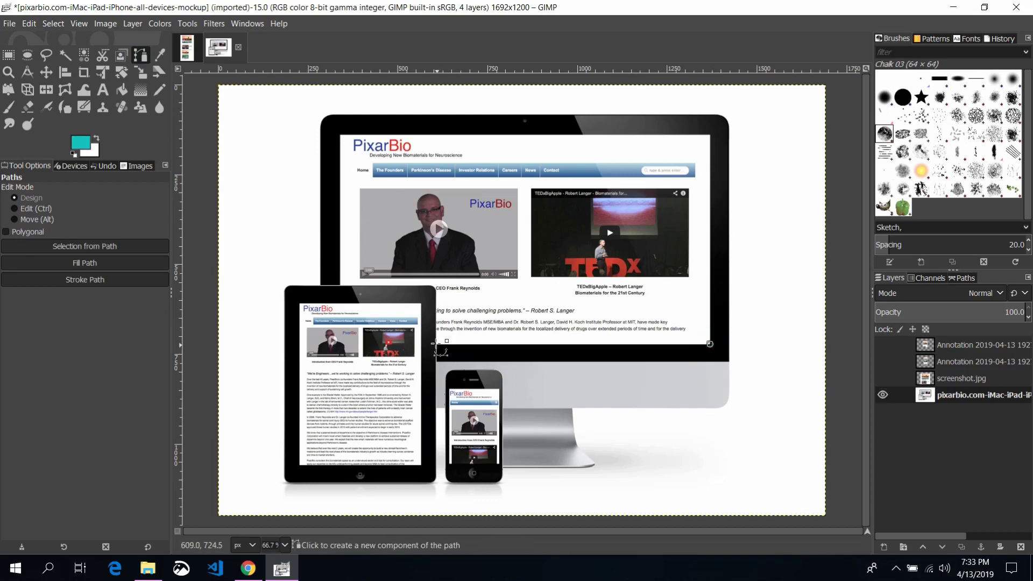
key(ctrl+z)
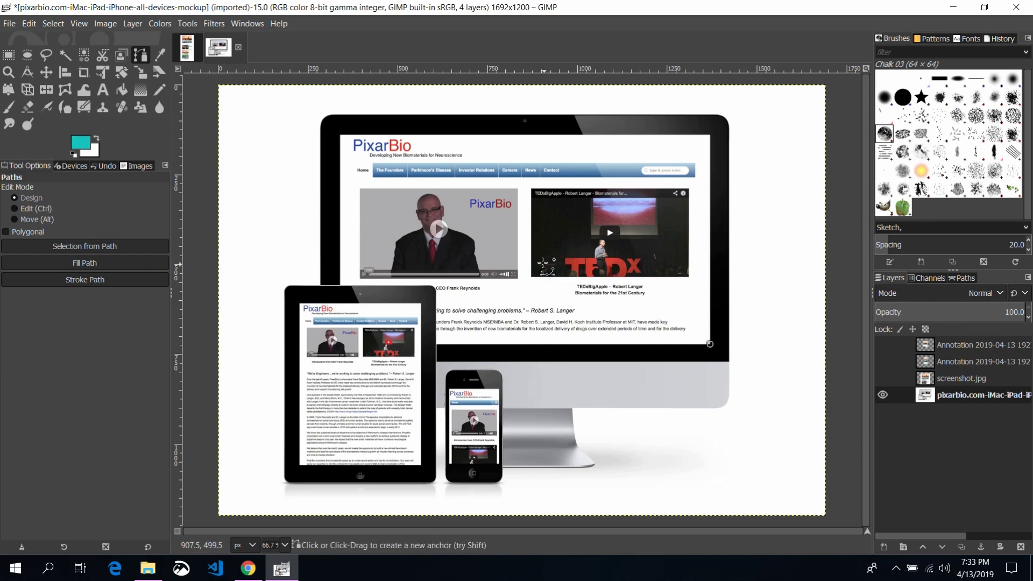
click(437, 344)
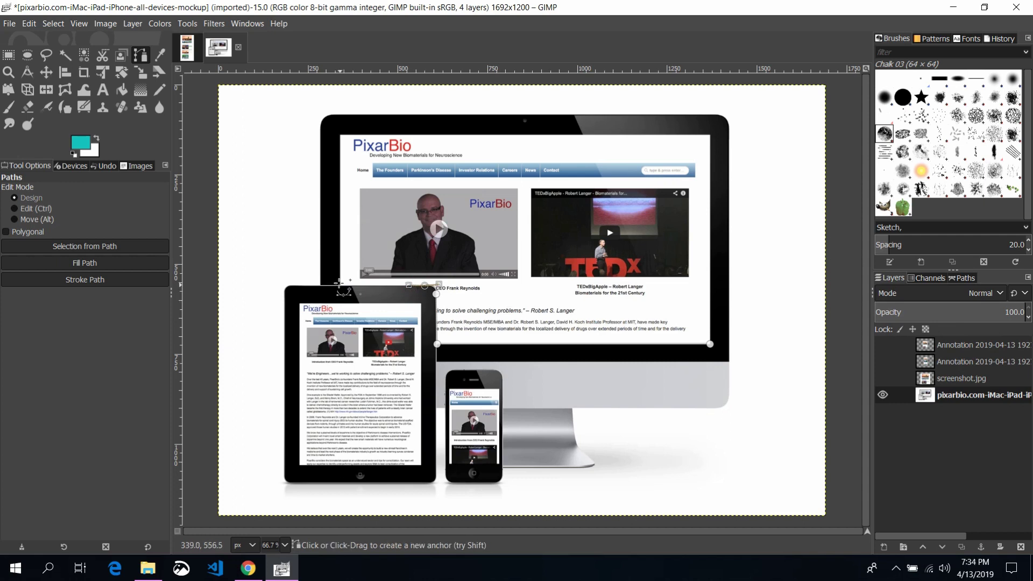
click(341, 134)
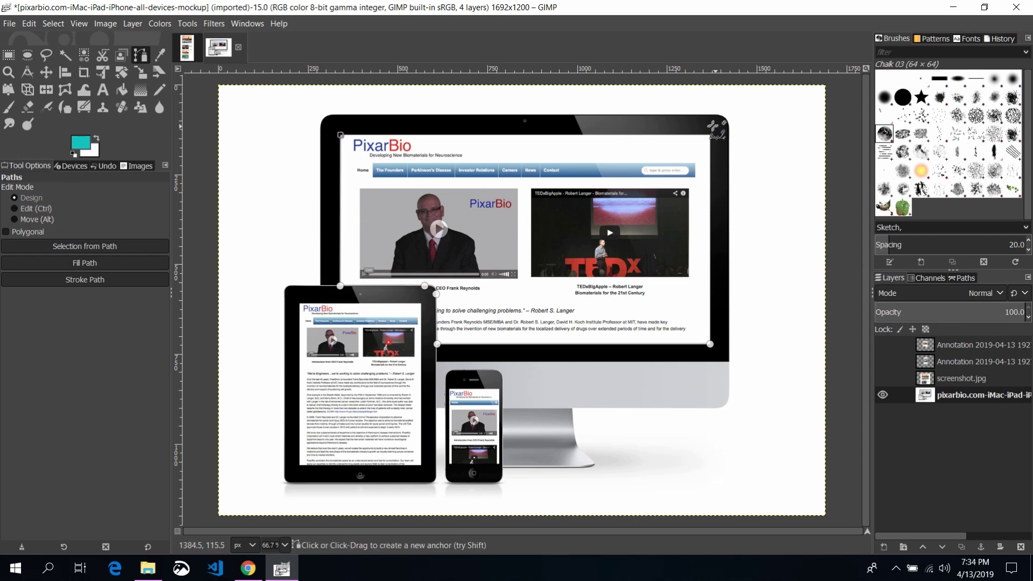
click(710, 135)
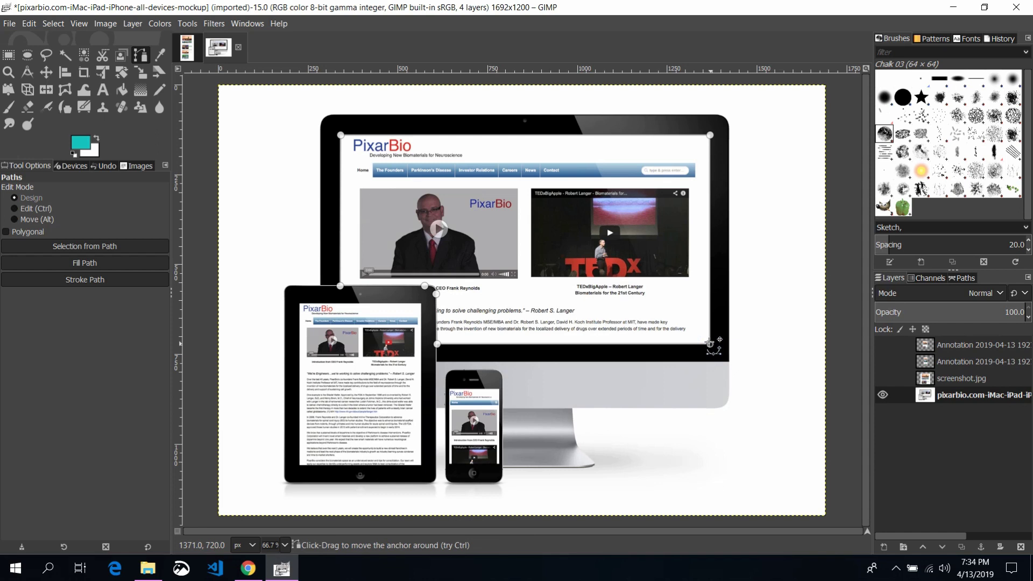
right_click(552, 205)
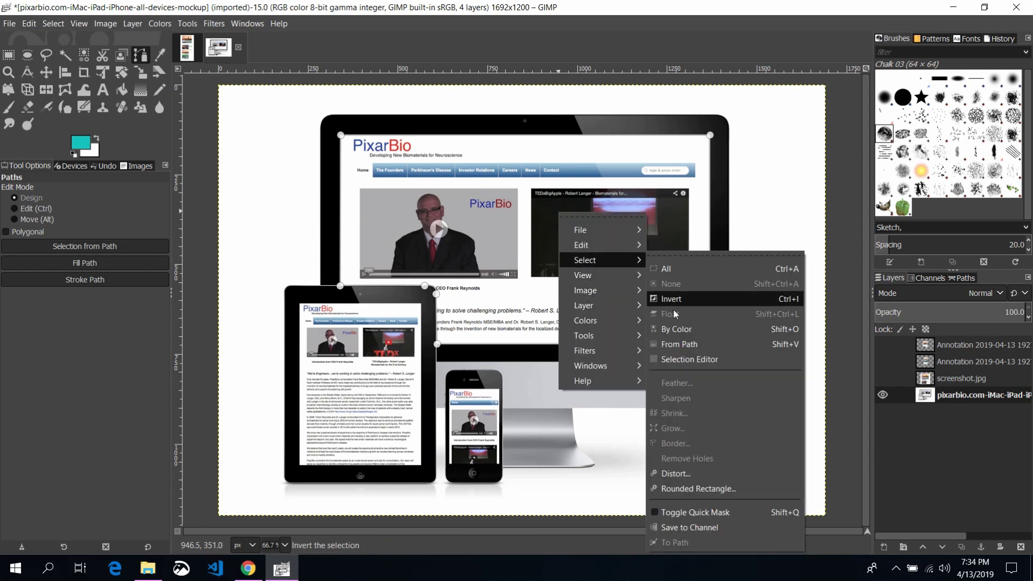
click(716, 344)
- Invert the selection, show screenshot.jpg, and delete everything outside the iMac screen
click(46, 72)
click(53, 24)
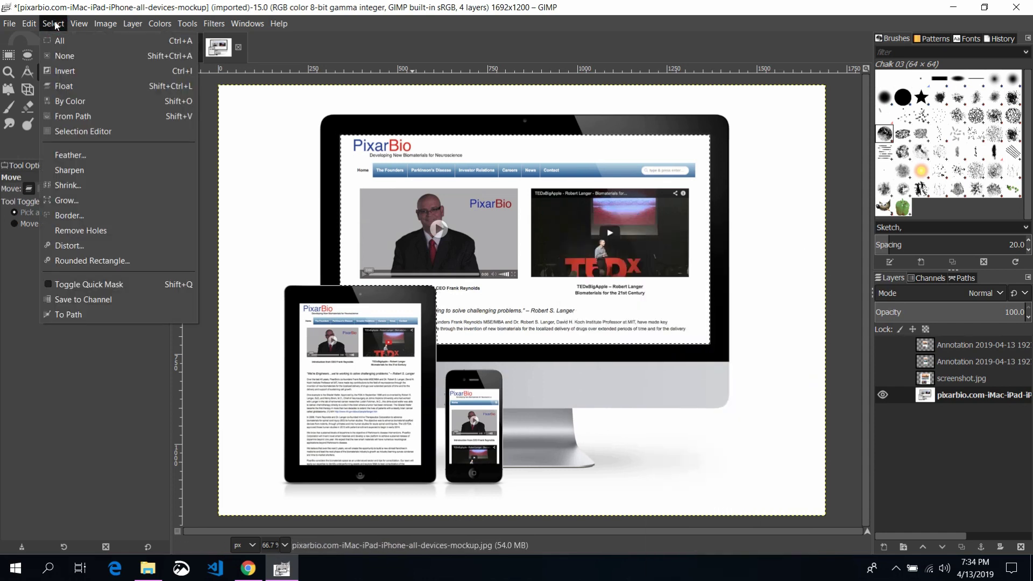
click(70, 71)
click(883, 378)
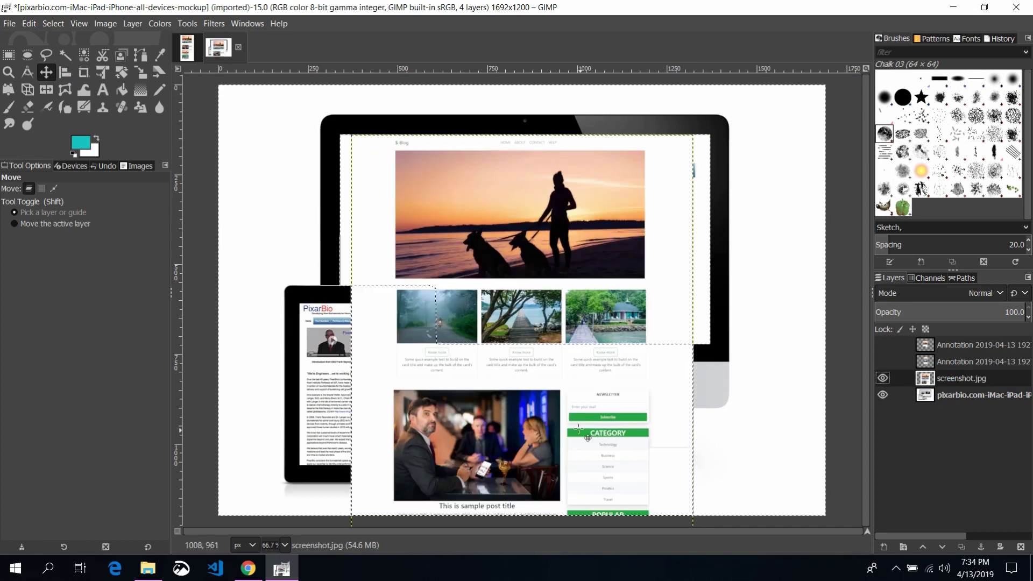
key(Delete)
- Show the phone-page screenshot, deselect, and scale it to fit over the iPhone screen
click(958, 362)
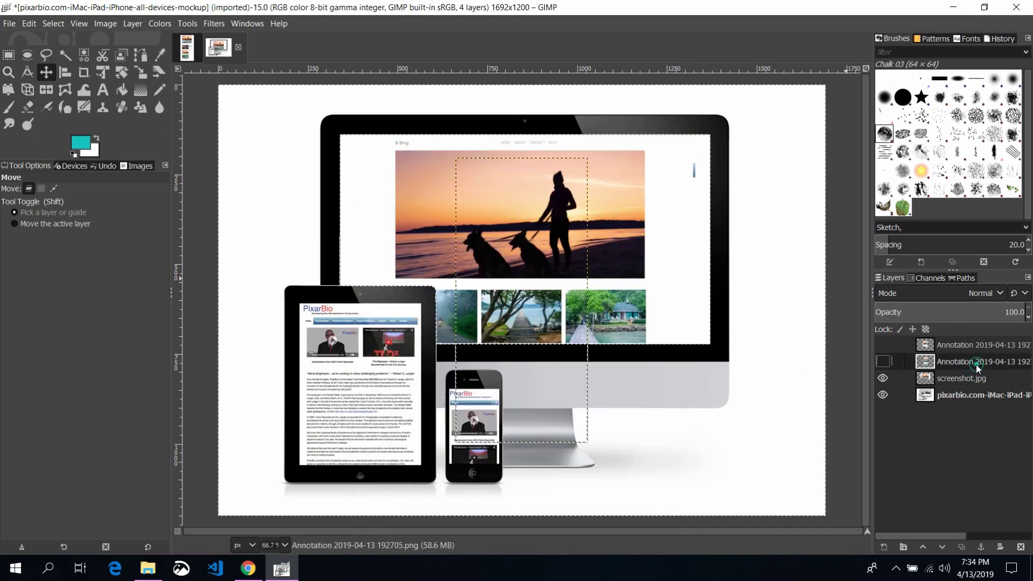
click(883, 362)
key(ctrl+shift+a)
click(59, 56)
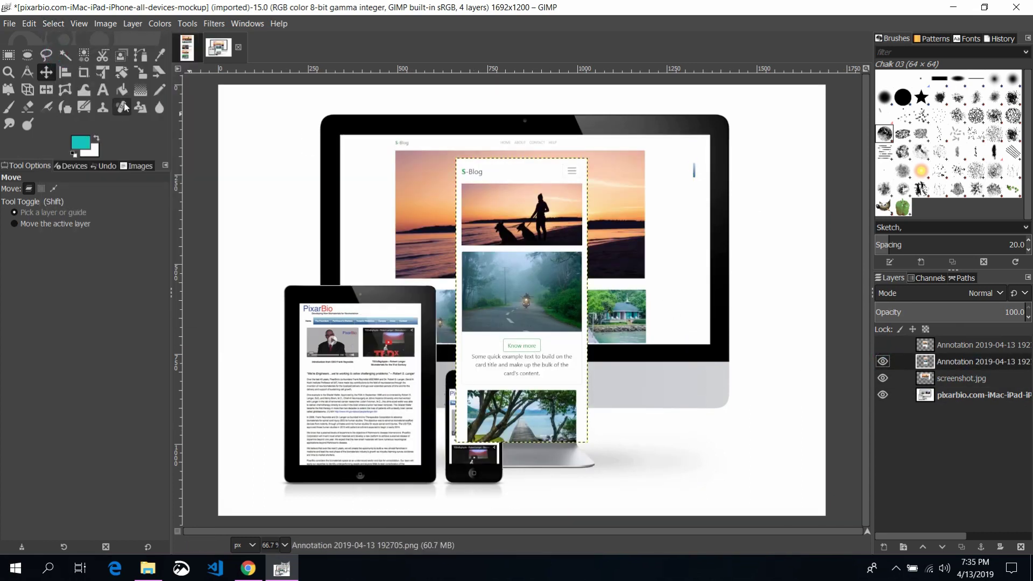
drag(506, 249, 529, 243)
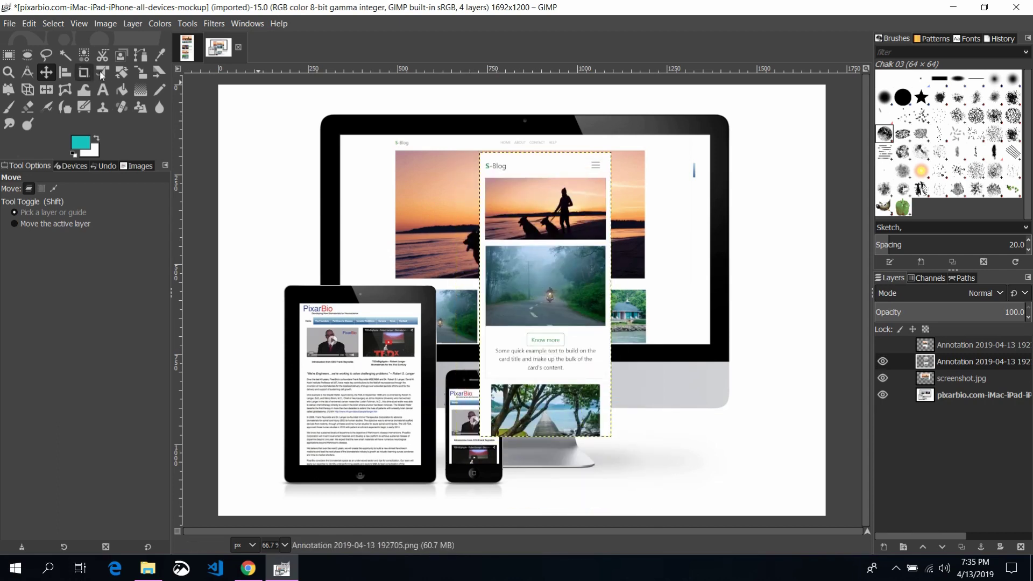
click(141, 72)
drag(482, 155, 566, 338)
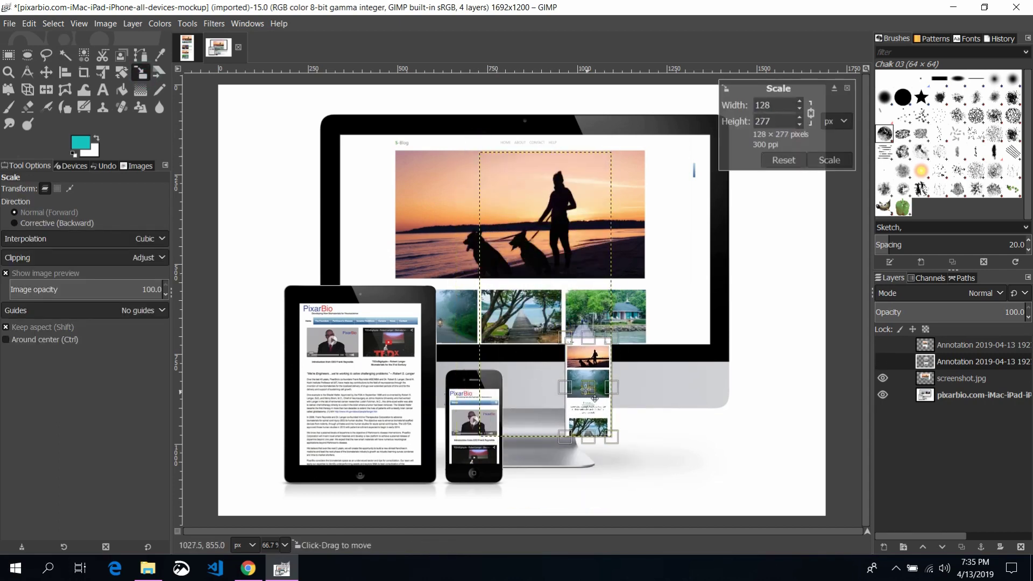
drag(594, 398, 482, 447)
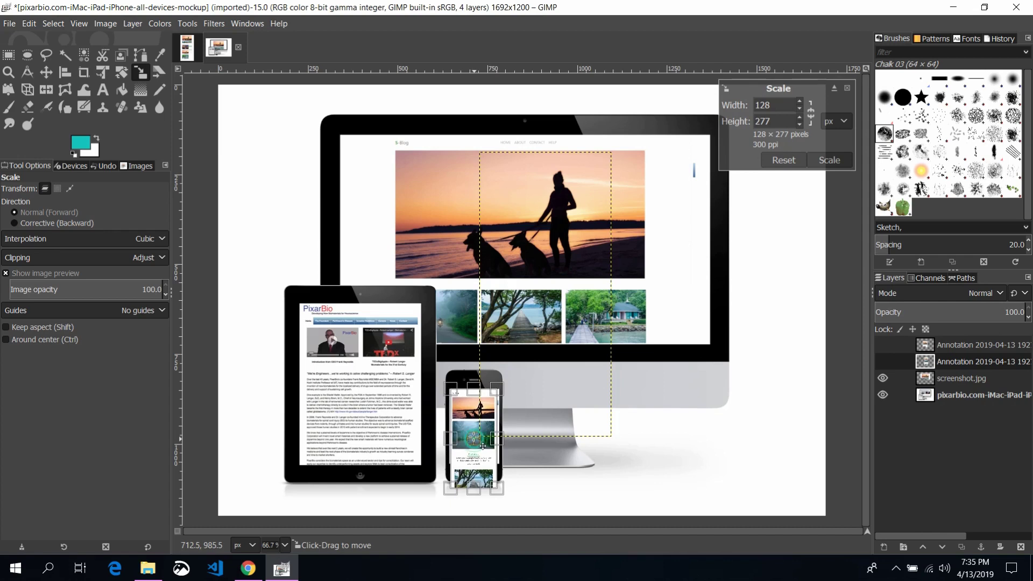
drag(483, 446, 481, 448)
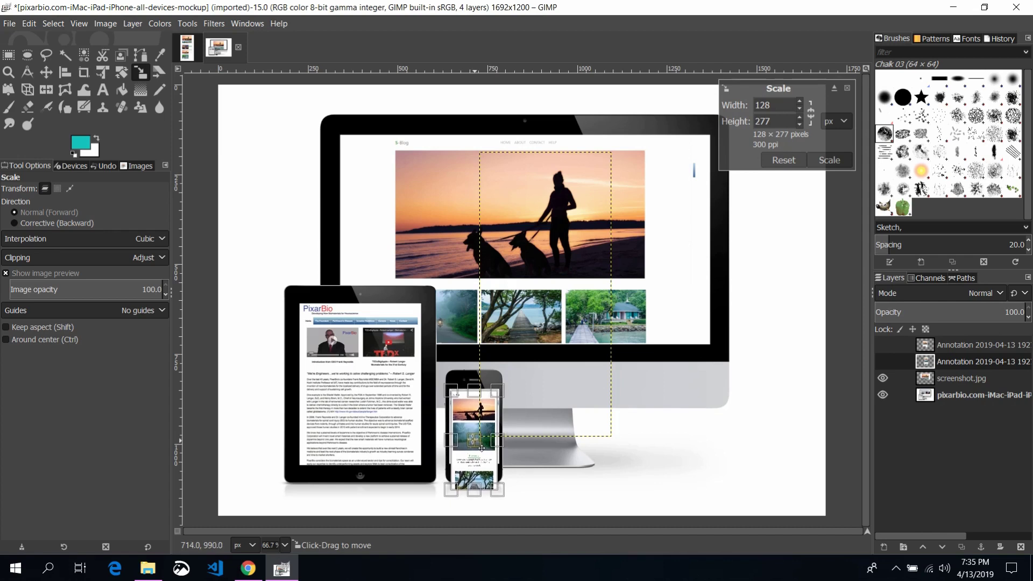
drag(498, 491, 510, 503)
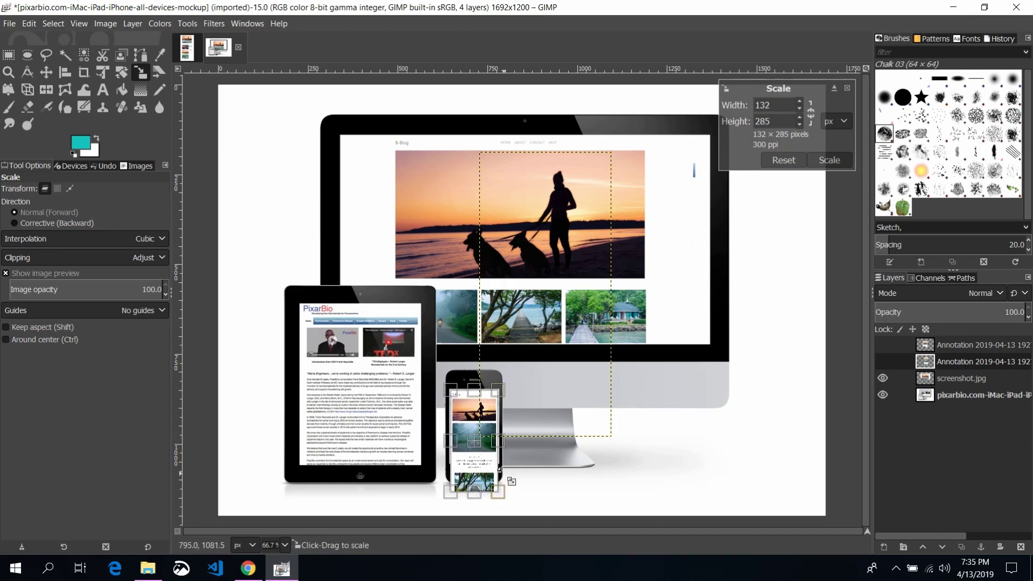
drag(486, 451, 566, 439)
drag(584, 487, 578, 474)
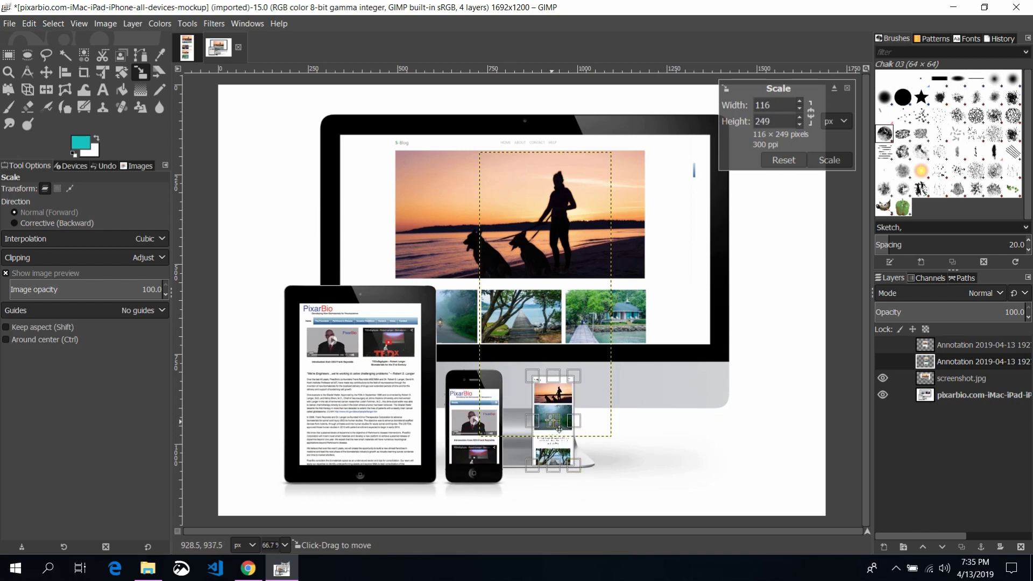
drag(556, 434, 480, 445)
key(Return)
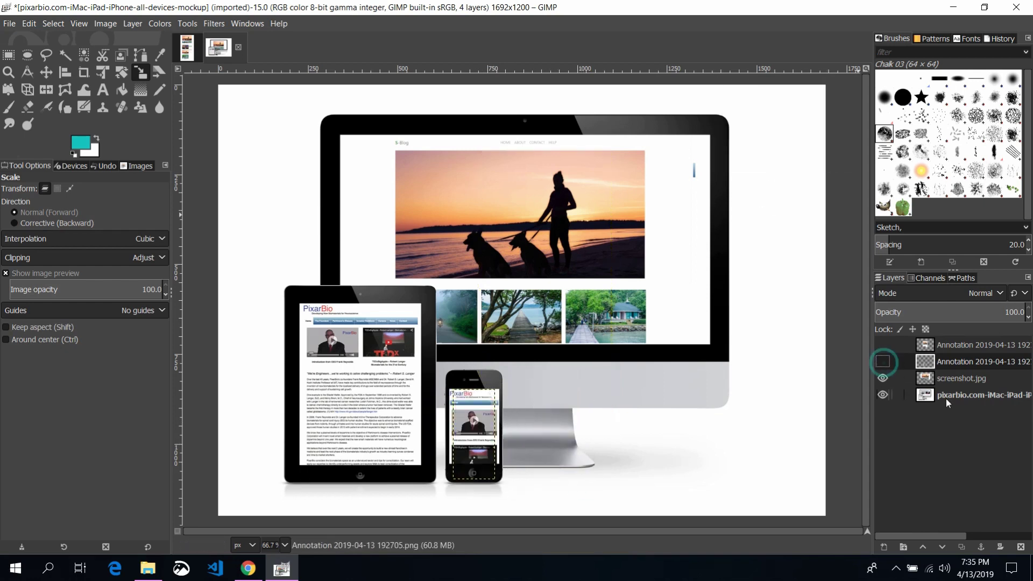
- Clear the iPhone screen area on the mockup layer, invert the selection, then deselect
click(946, 397)
click(8, 55)
drag(448, 388, 501, 464)
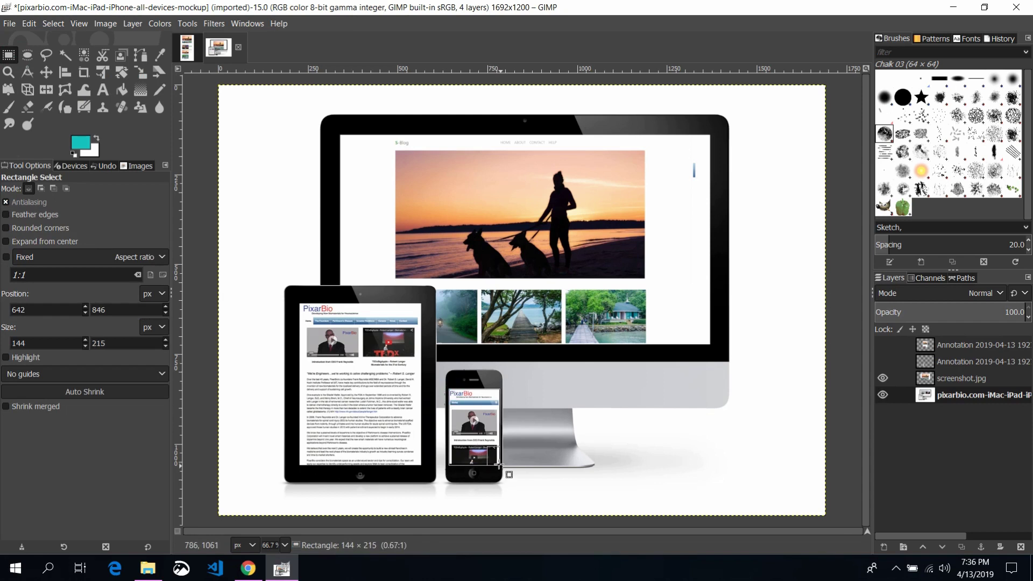
key(Delete)
click(980, 362)
click(882, 362)
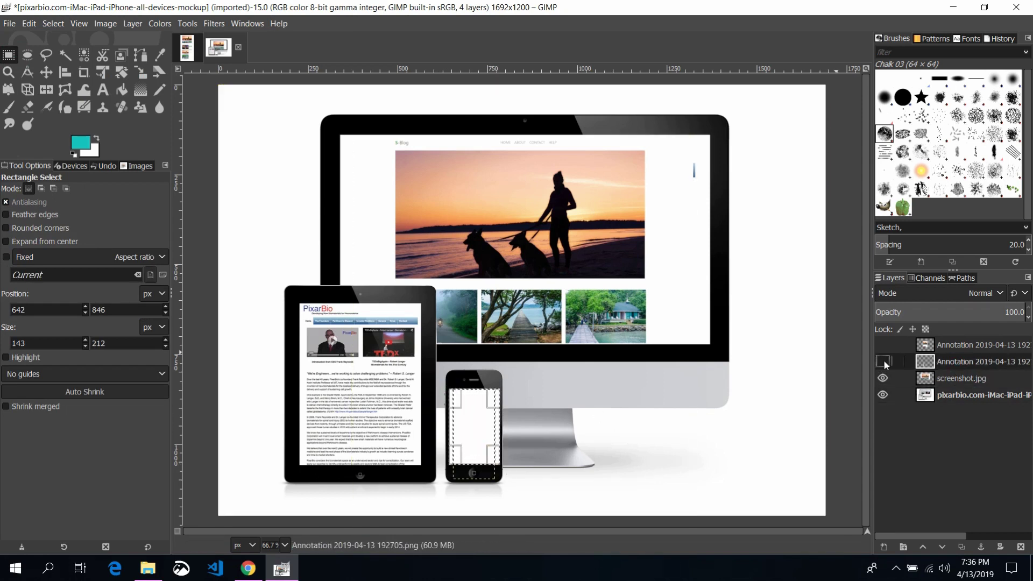
click(51, 23)
click(65, 69)
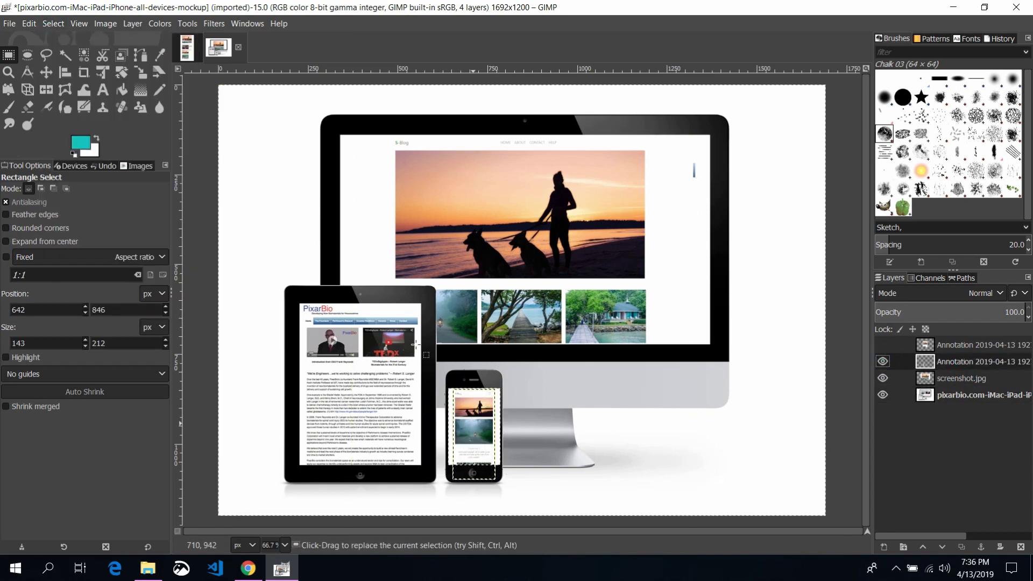
click(54, 24)
click(59, 50)
- Show the remaining Annotation screenshot, move it onto the iPad, and scale it to 335×444
click(883, 345)
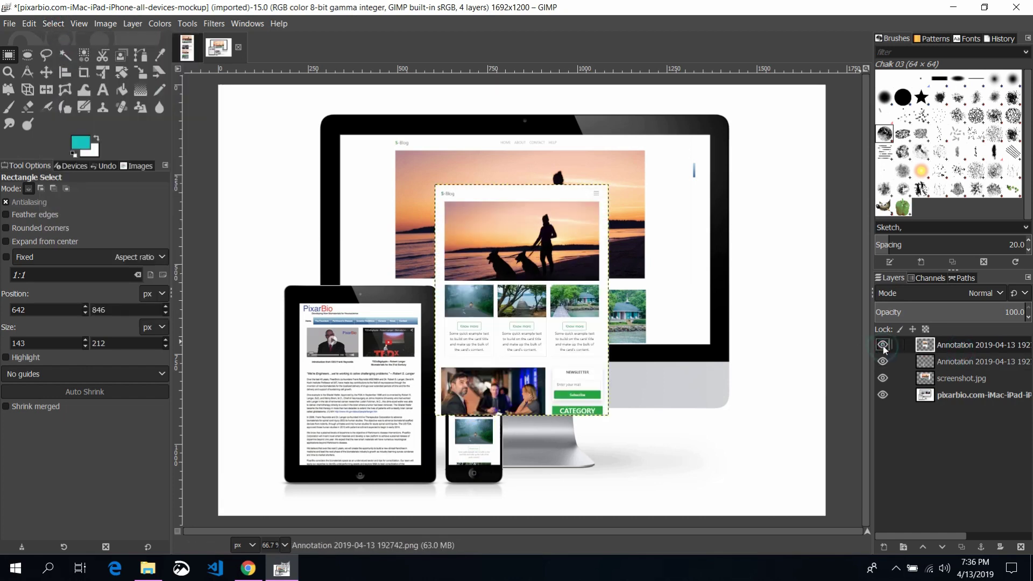
click(46, 72)
drag(528, 209, 380, 268)
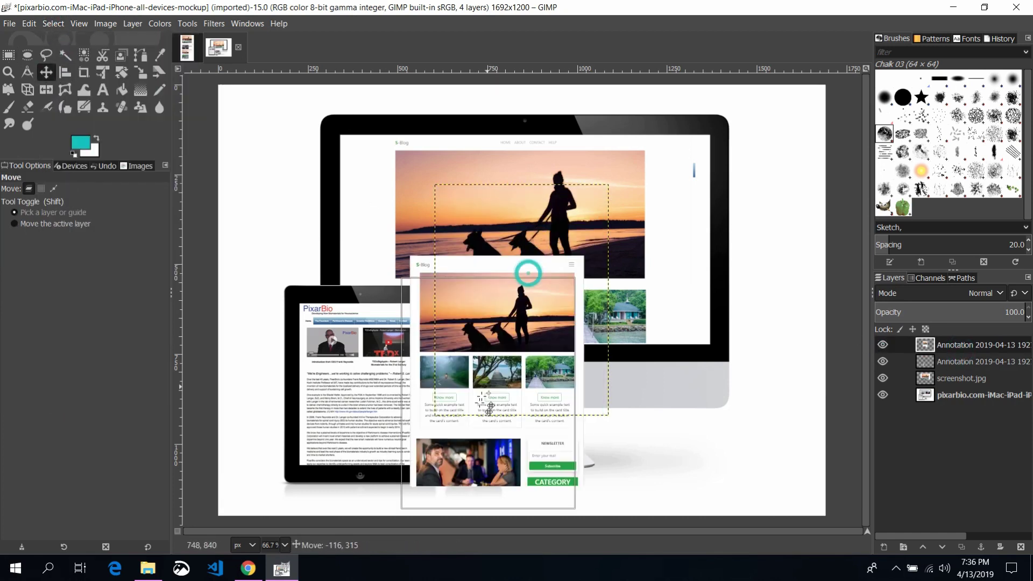
click(140, 72)
click(288, 243)
drag(288, 244, 338, 313)
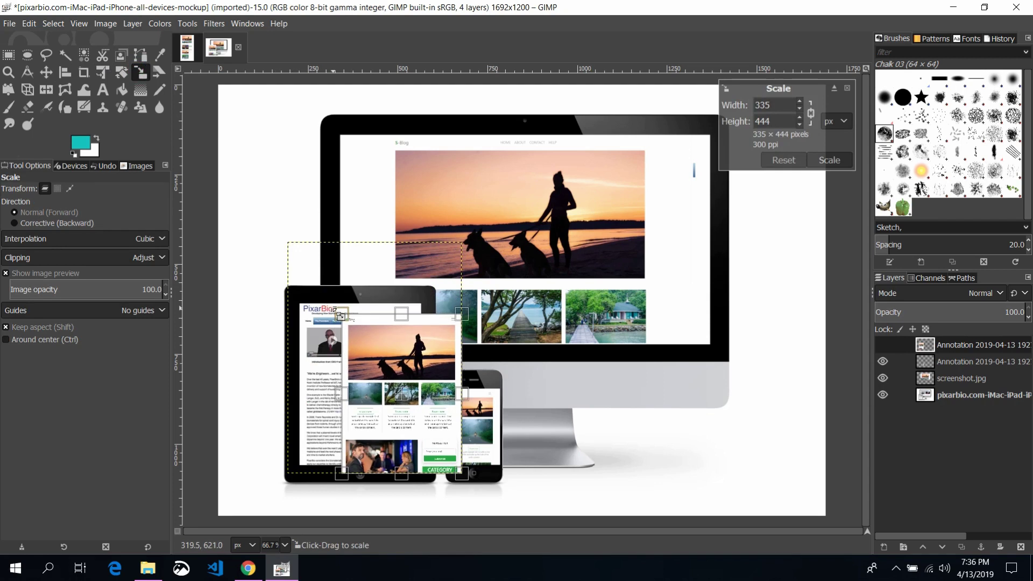
drag(399, 405, 368, 393)
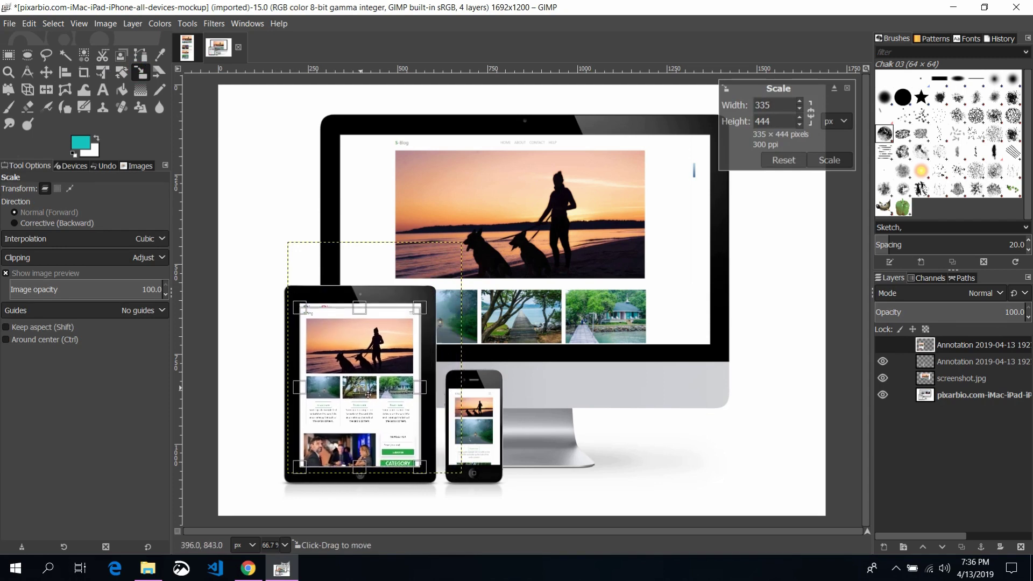
click(836, 162)
click(957, 395)
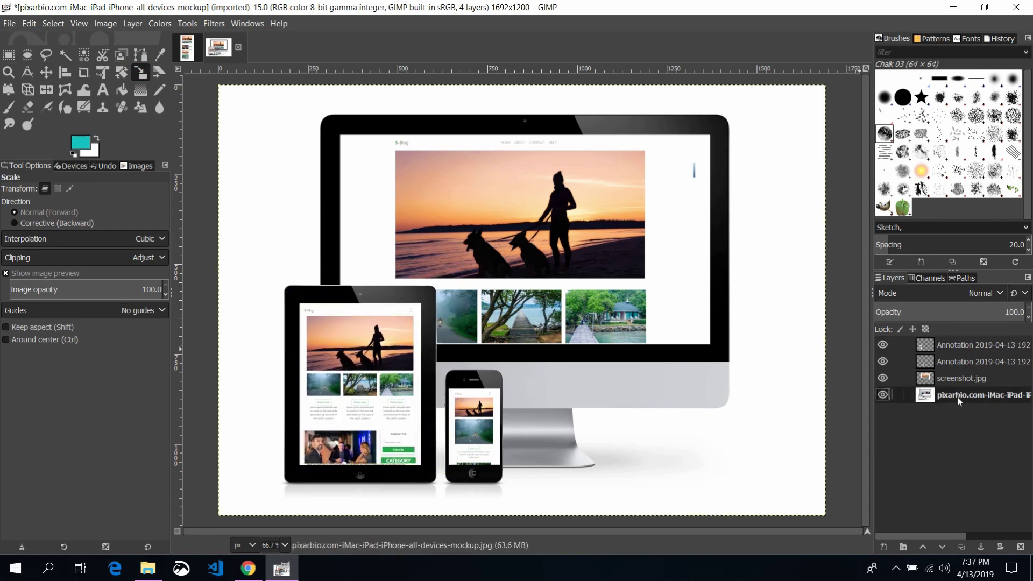
- Save the image as mockup.xcf in the simple_blog img folder
click(9, 23)
click(66, 156)
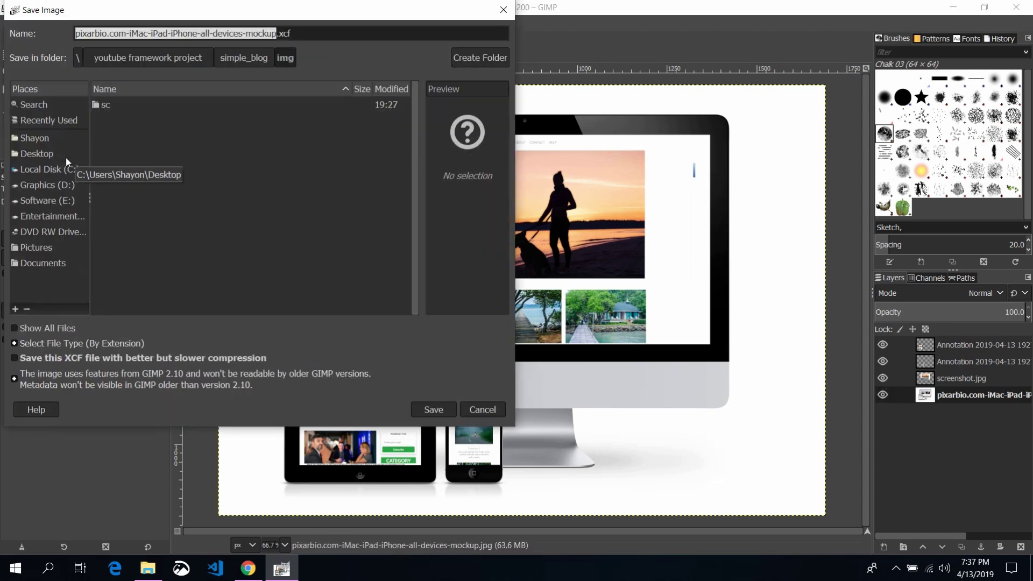
click(255, 60)
double_click(130, 119)
click(213, 33)
drag(278, 33, 75, 33)
text(mocku)
click(433, 410)
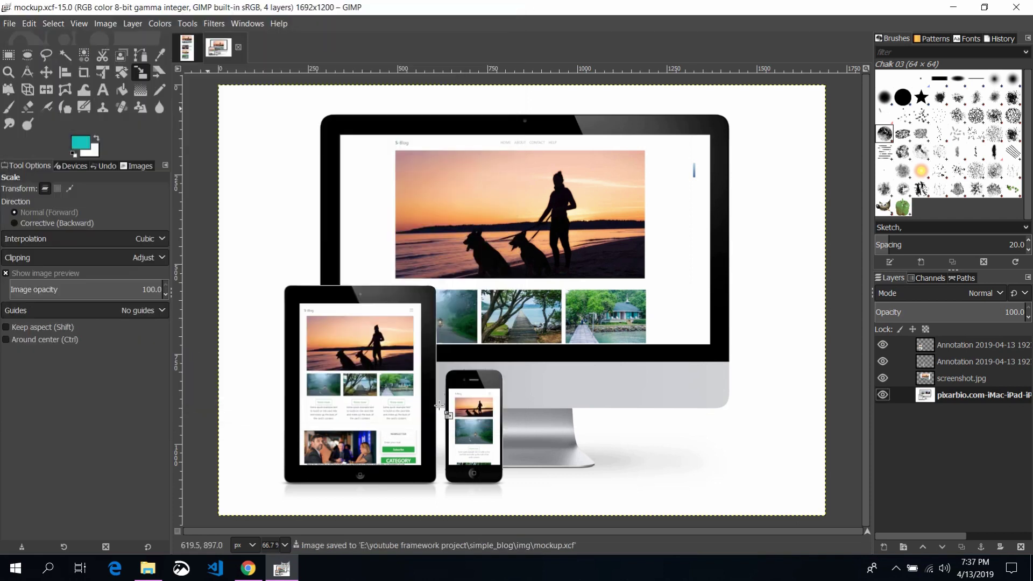